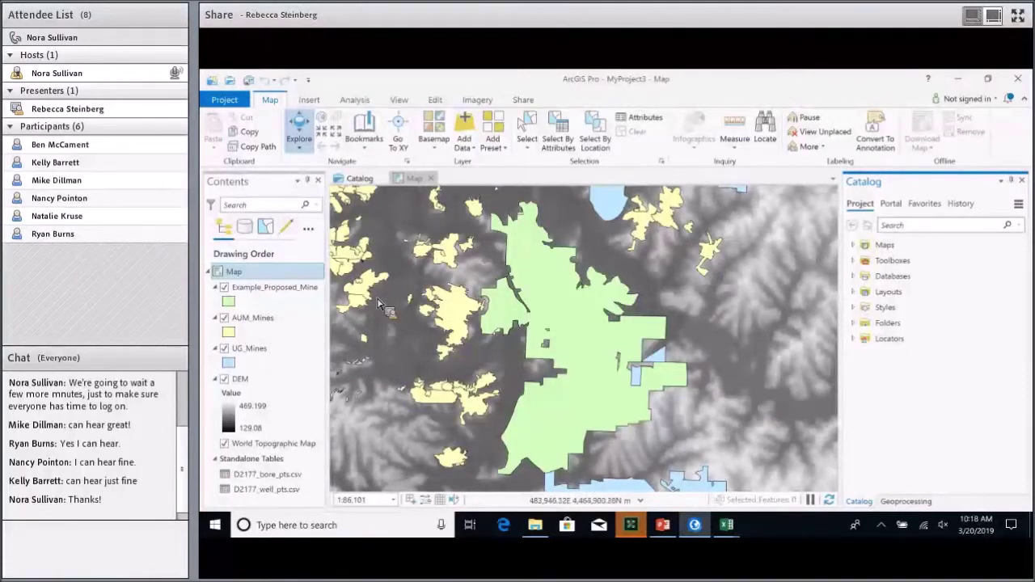
click(267, 301)
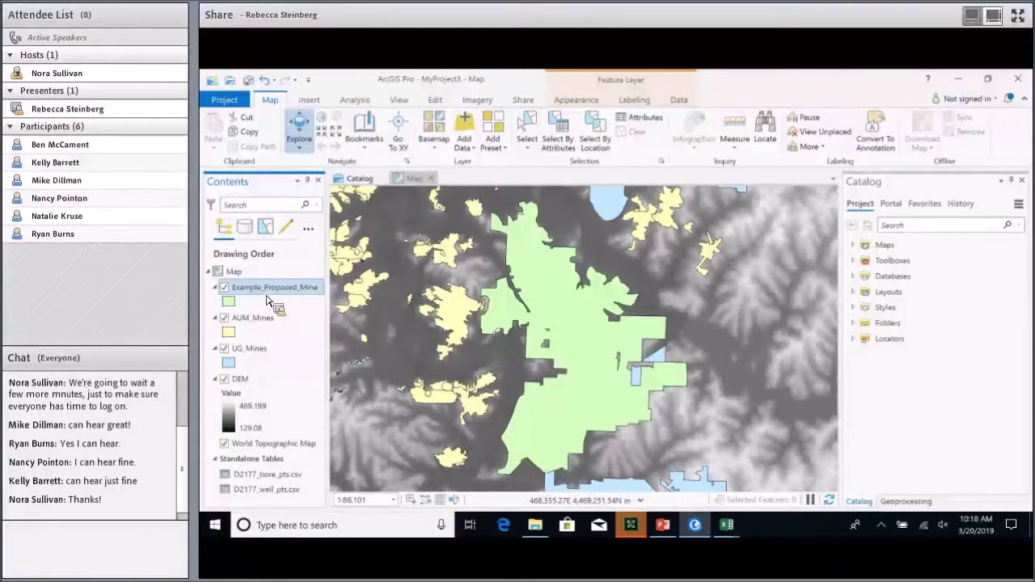
drag(267, 300, 617, 223)
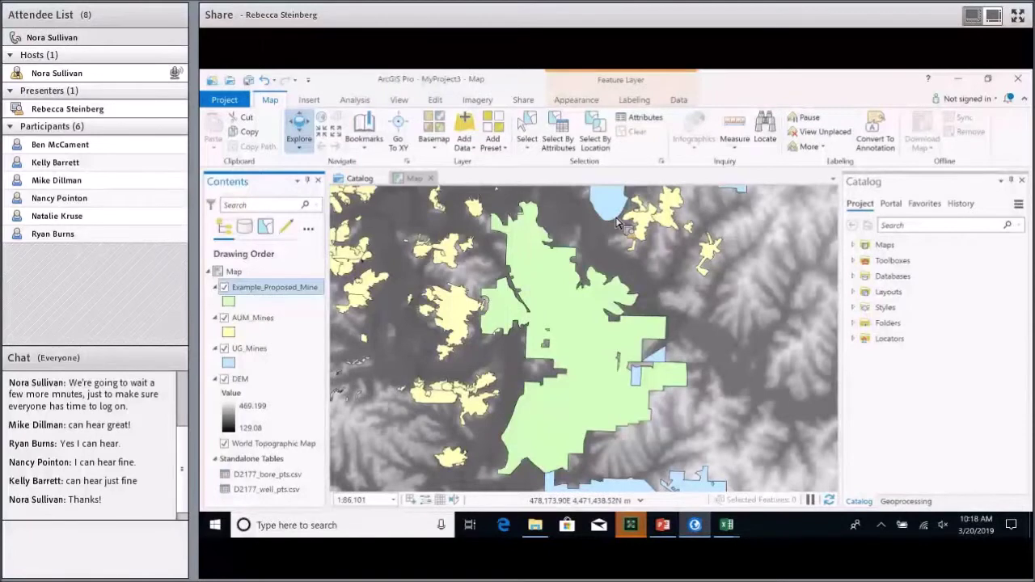
drag(619, 224, 777, 344)
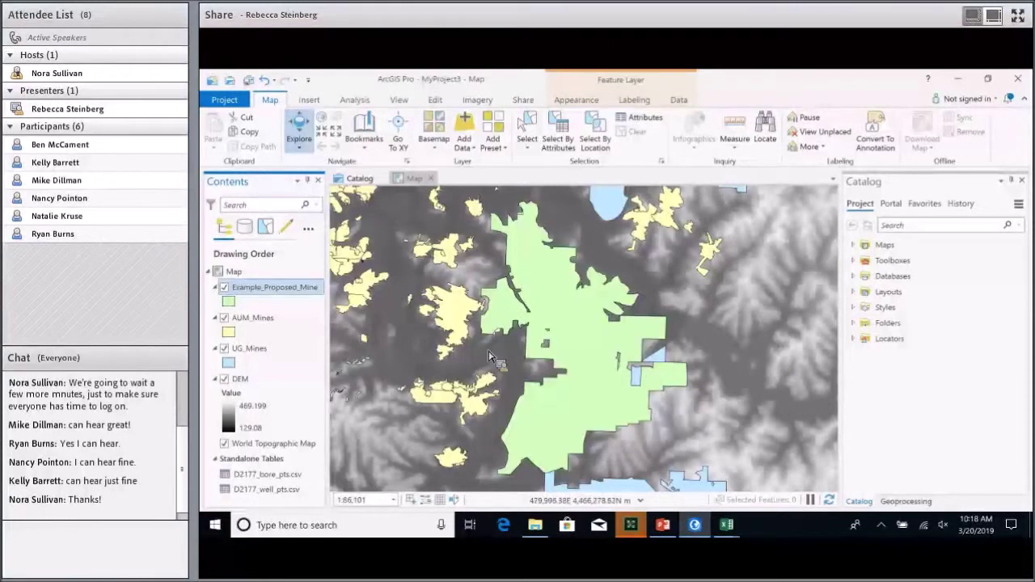
Open the Model for Predicting Points of Post-Mining Water Level Ohio from the MyProject3.tbx toolbox and return to the geoprocessing tool list
drag(380, 388, 942, 296)
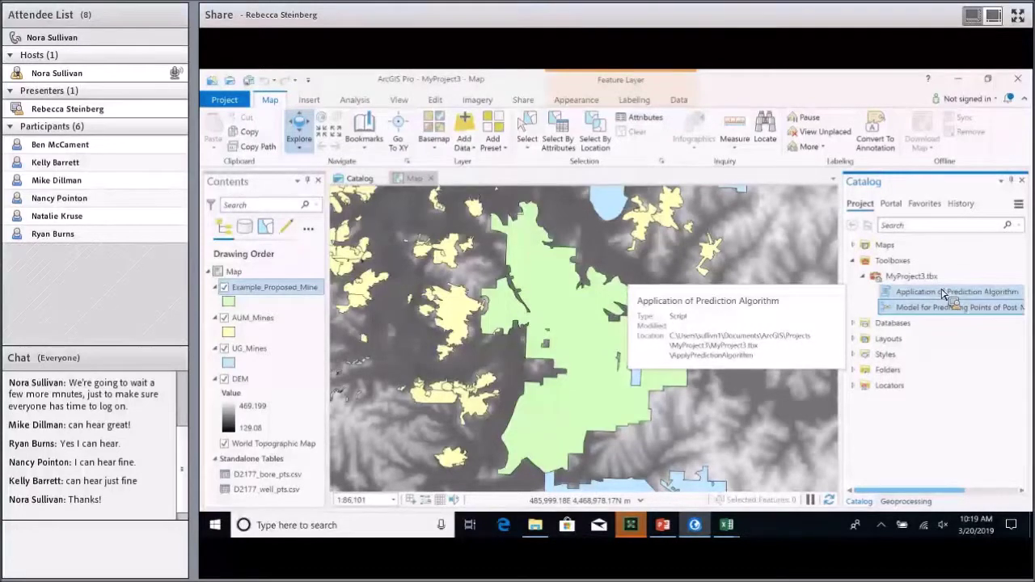
drag(946, 296, 961, 312)
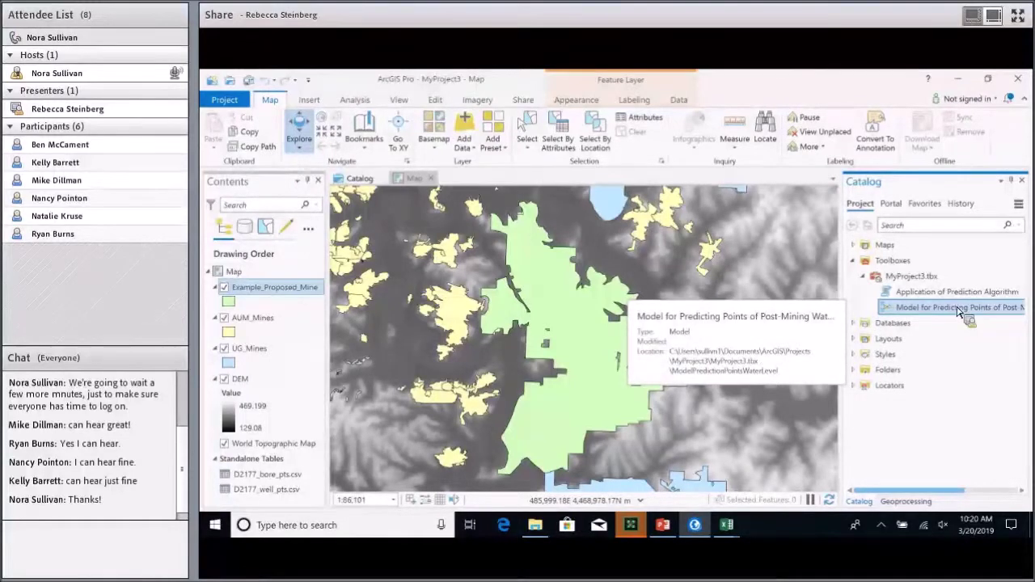
right_click(959, 311)
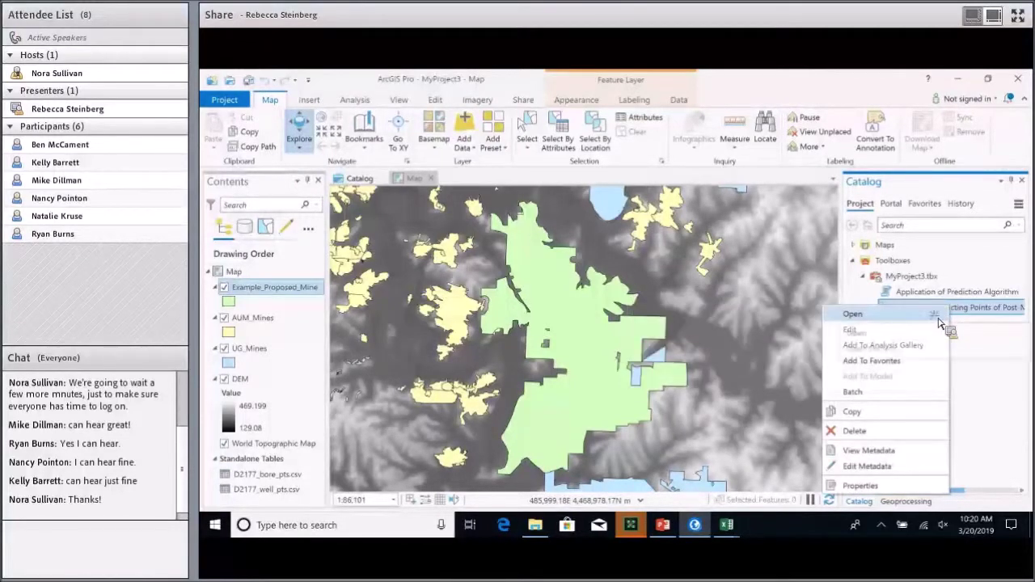
click(938, 318)
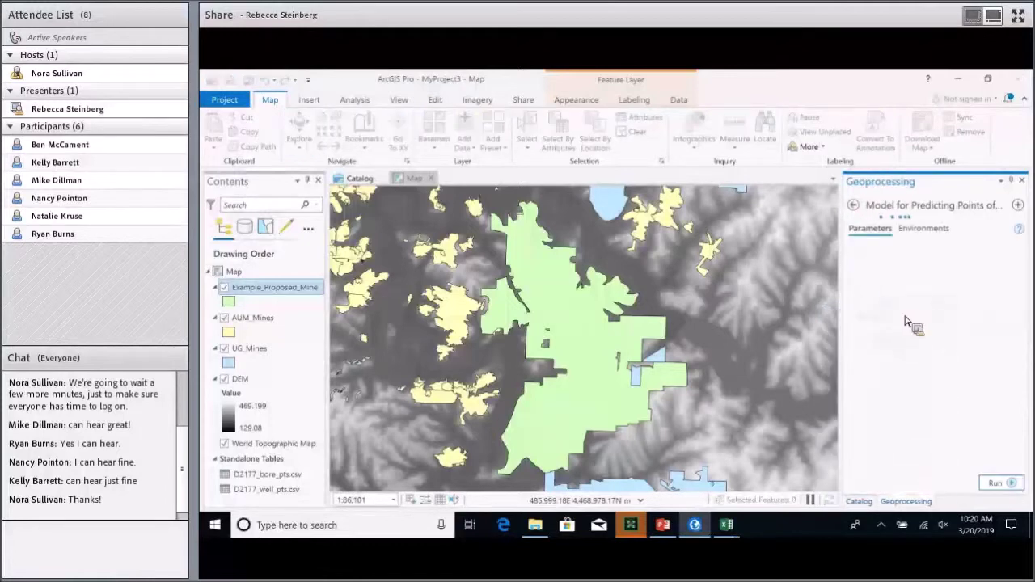
click(854, 206)
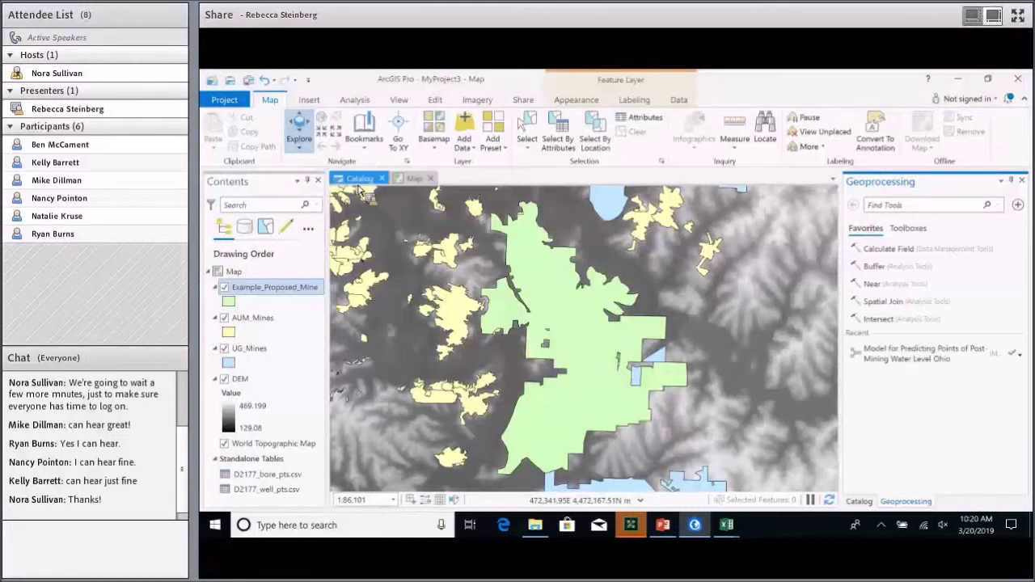
Browse to MyProject3.tbx in the project catalog view and read the metadata of the post-mining water level model
click(359, 185)
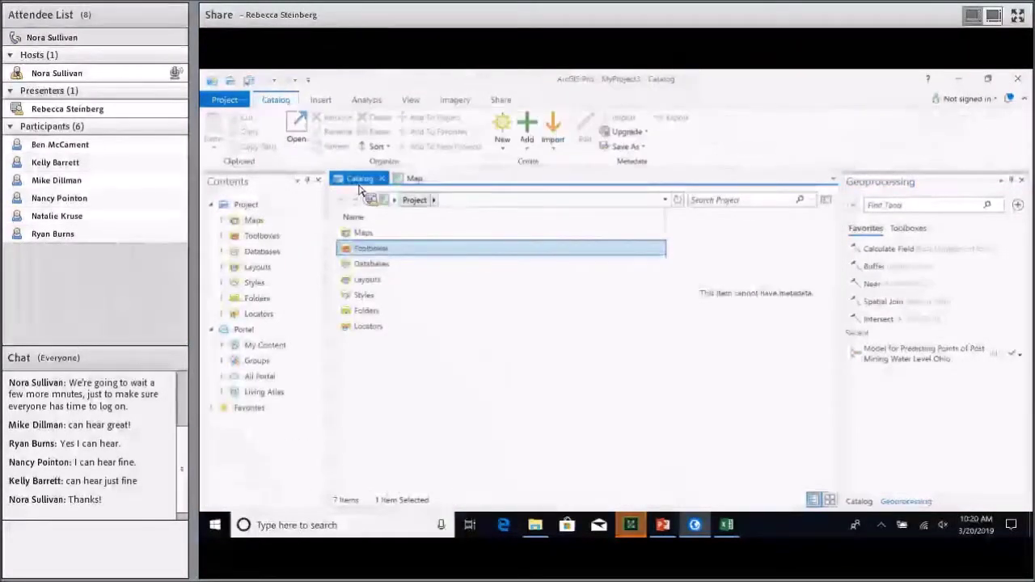
drag(669, 241, 558, 270)
drag(366, 291, 383, 258)
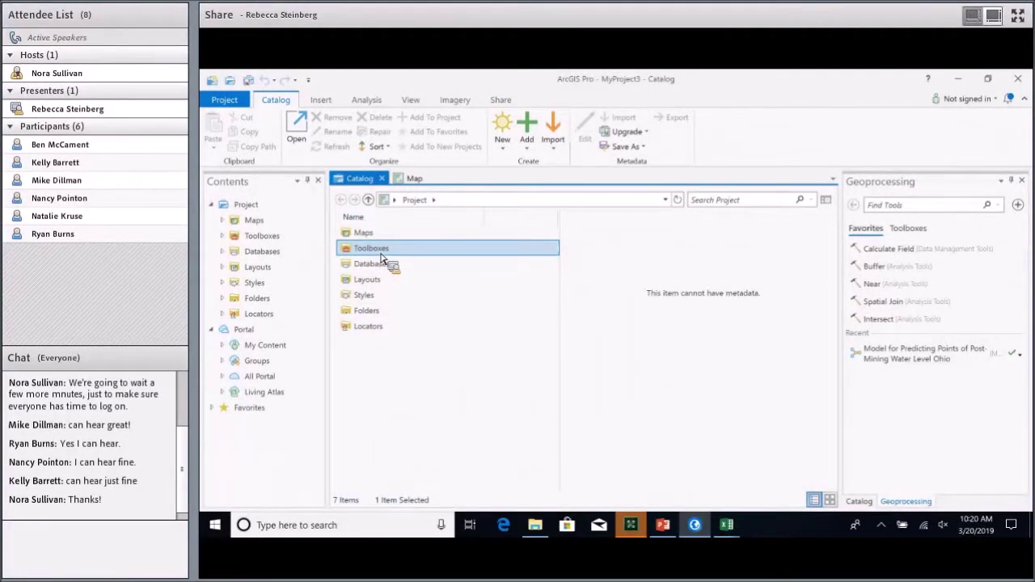
double_click(382, 255)
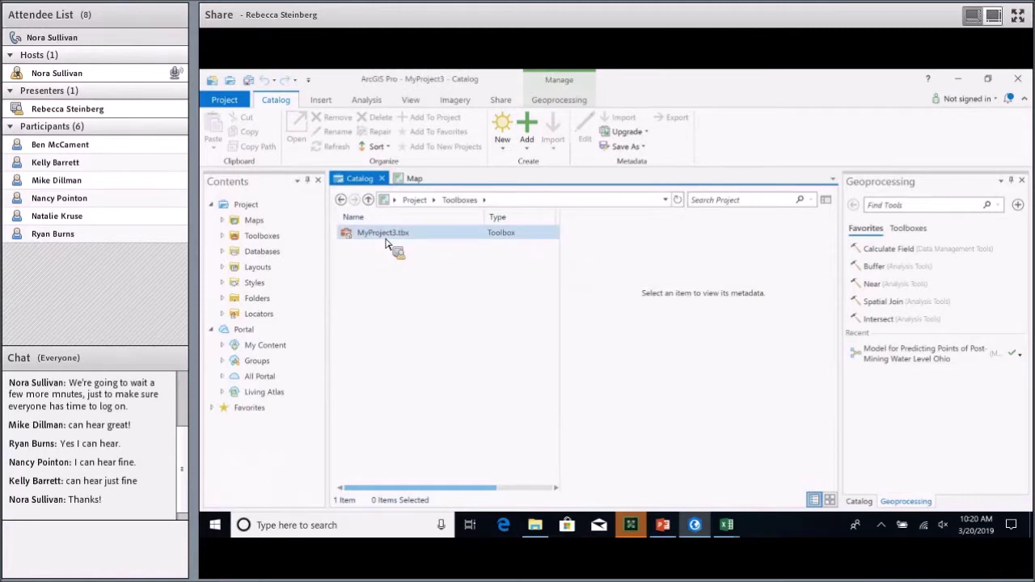
double_click(386, 238)
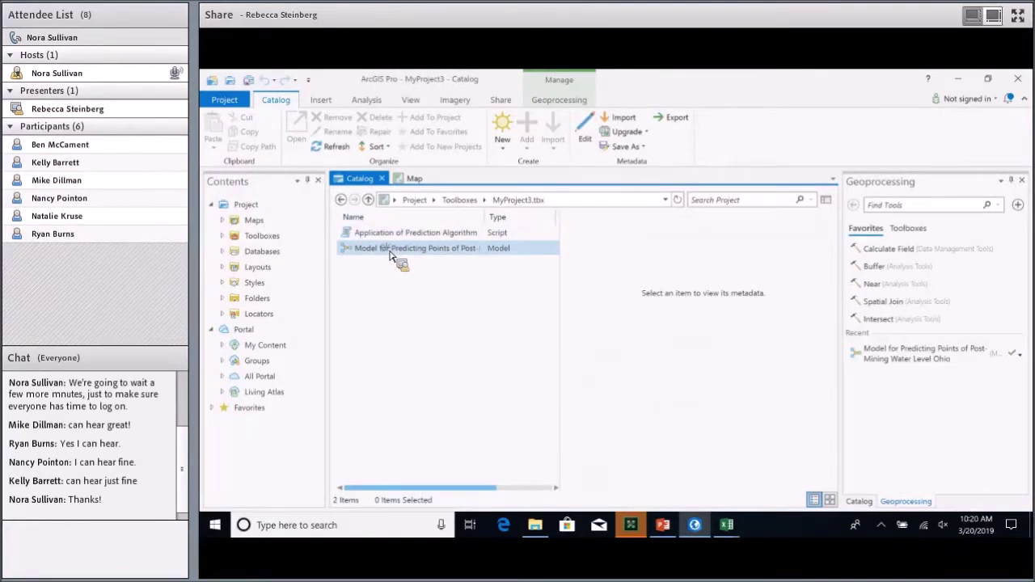
click(391, 253)
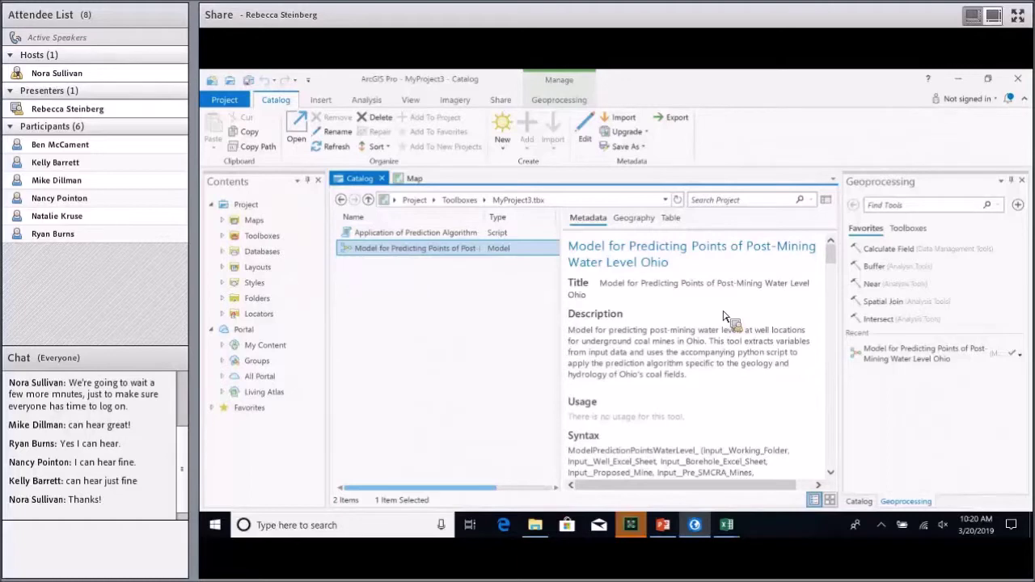
scroll(726, 316, down, 3)
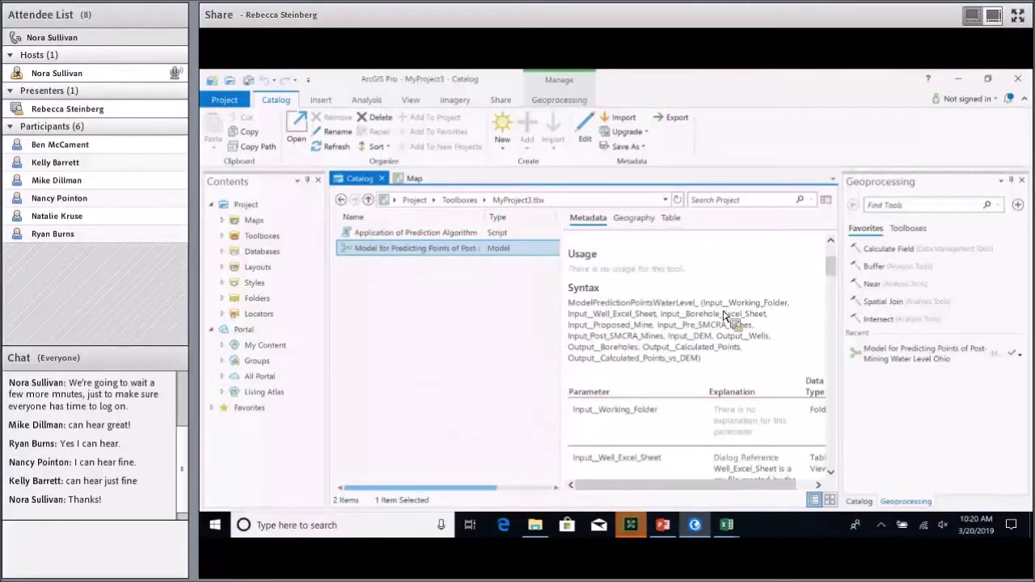
scroll(726, 315, down, 5)
scroll(726, 315, up, 10)
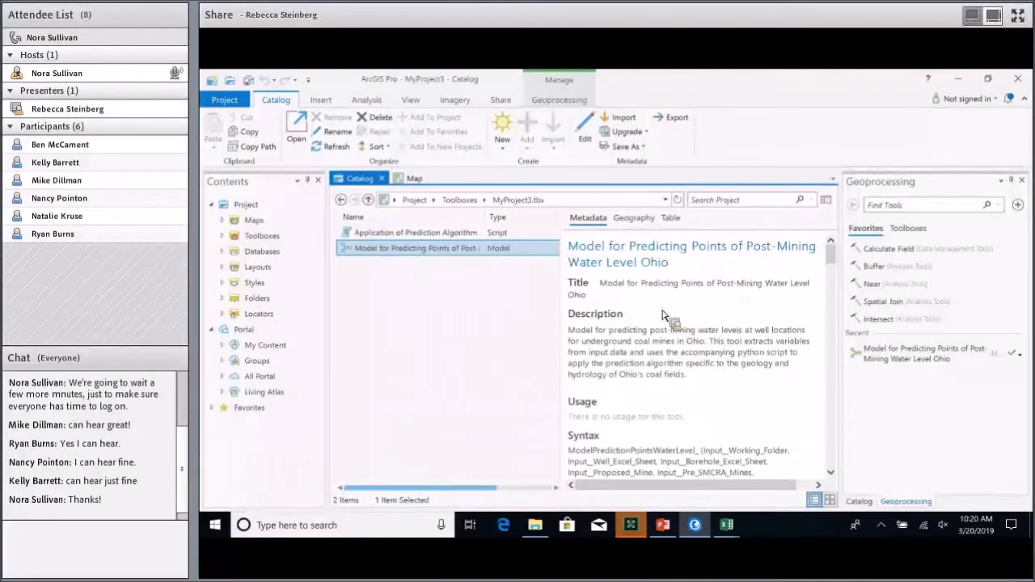
right_click(395, 248)
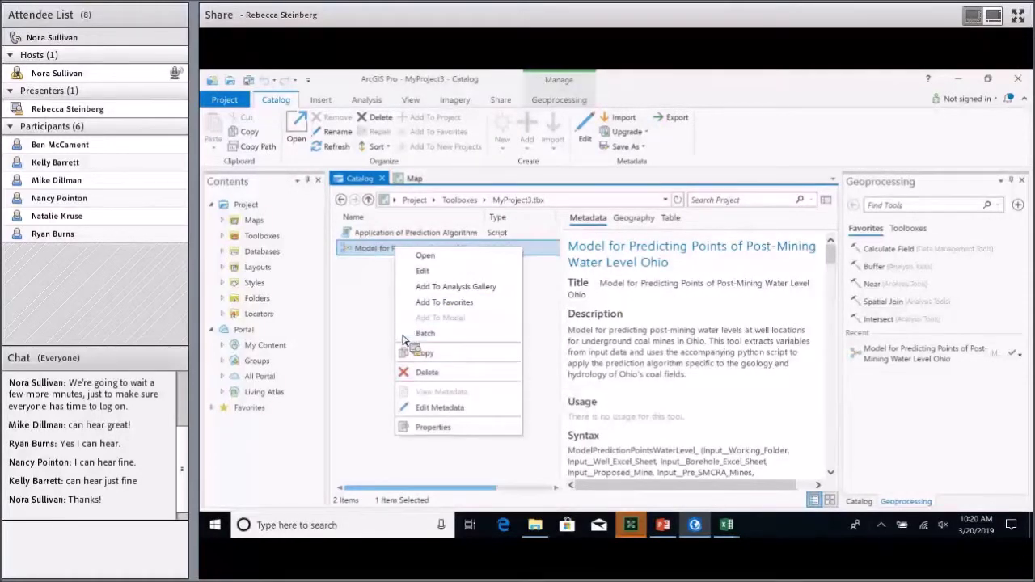
click(380, 267)
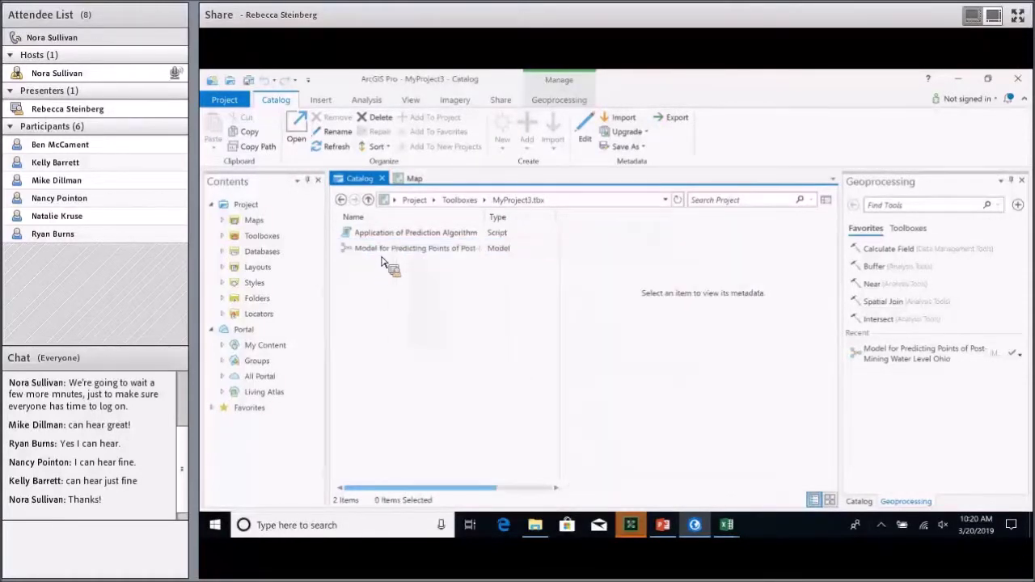
right_click(380, 261)
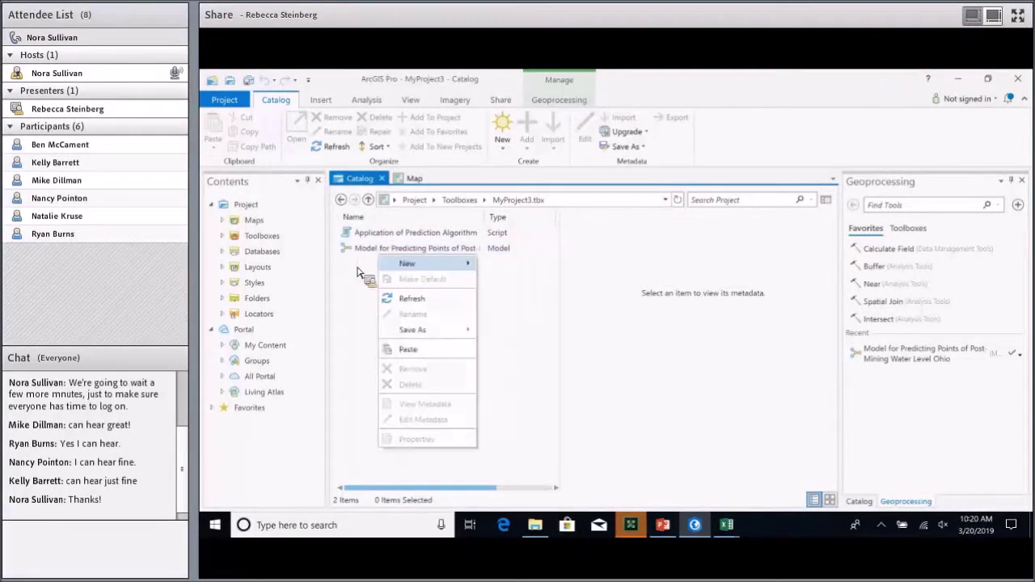
click(404, 249)
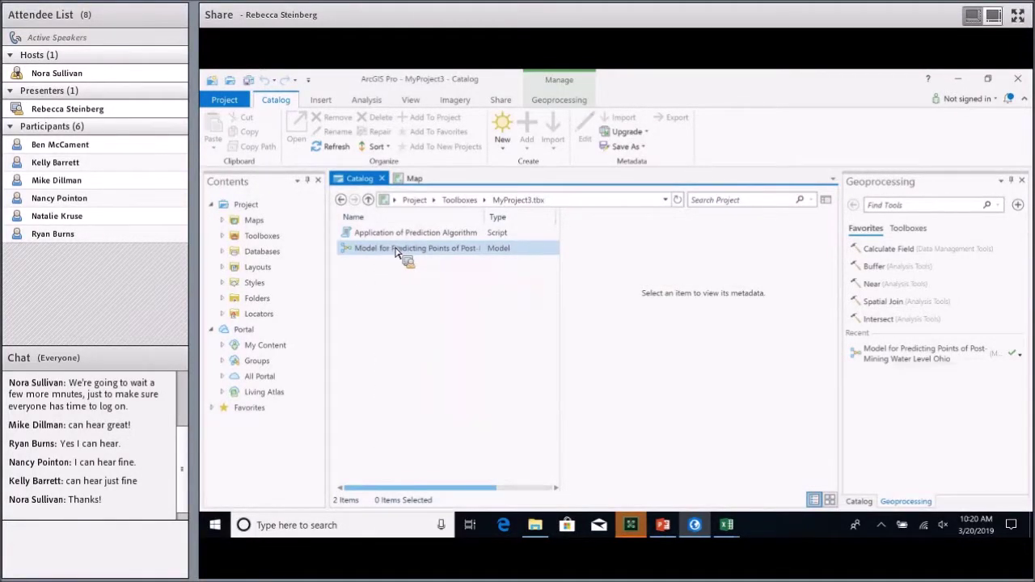
Reopen the post-mining water level model from the recent geoprocessing tools and switch back to the map view
click(1007, 347)
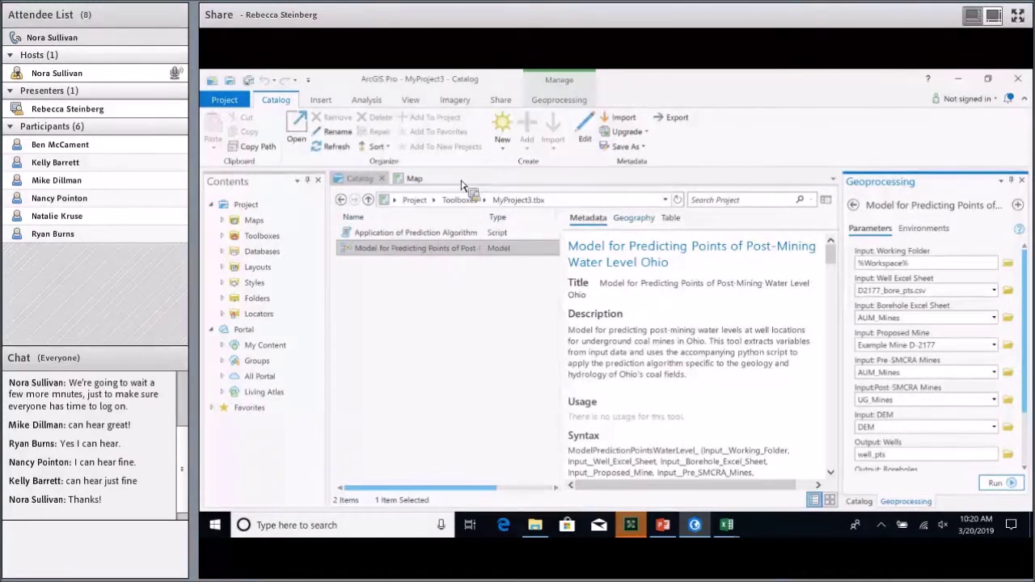
click(414, 179)
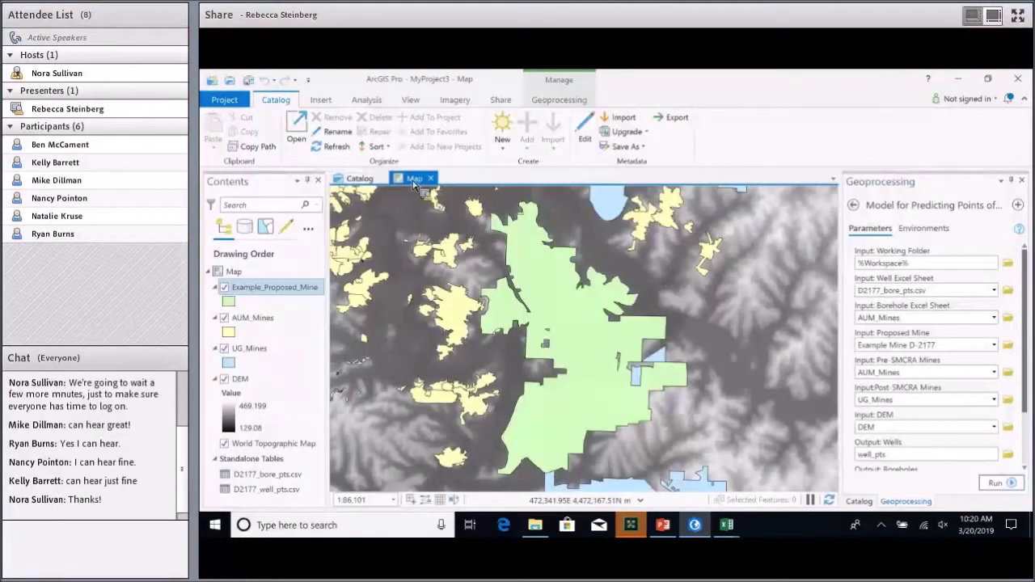
drag(1001, 276, 955, 274)
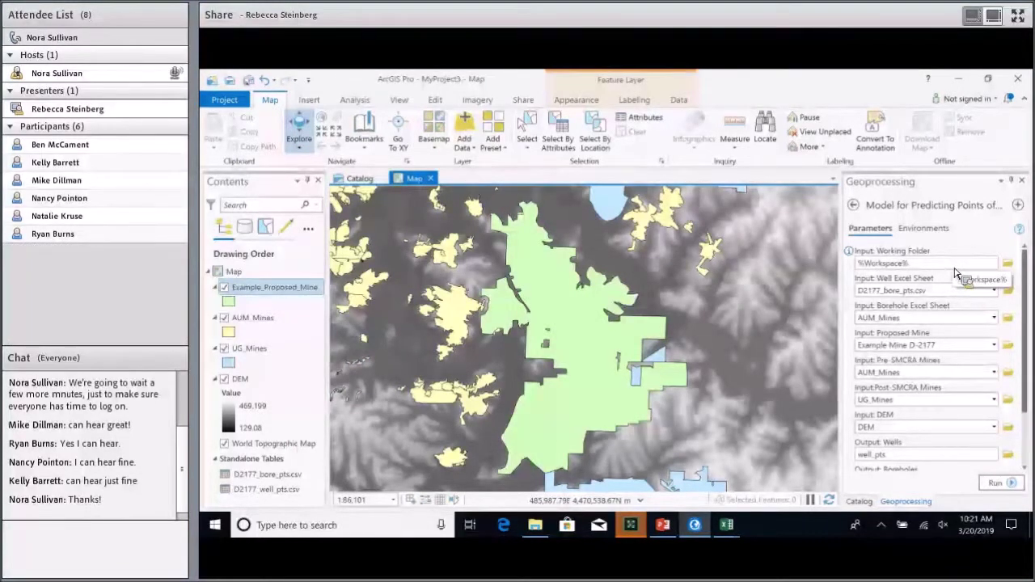
drag(957, 273, 1015, 271)
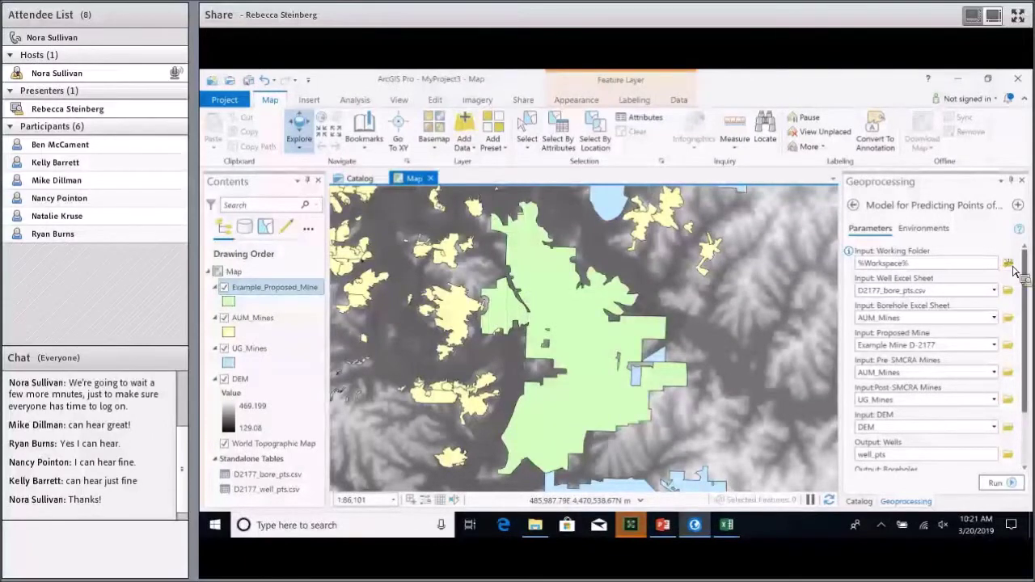
Set the model's input working folder to the MyProject3 folder connection of the project
click(1013, 267)
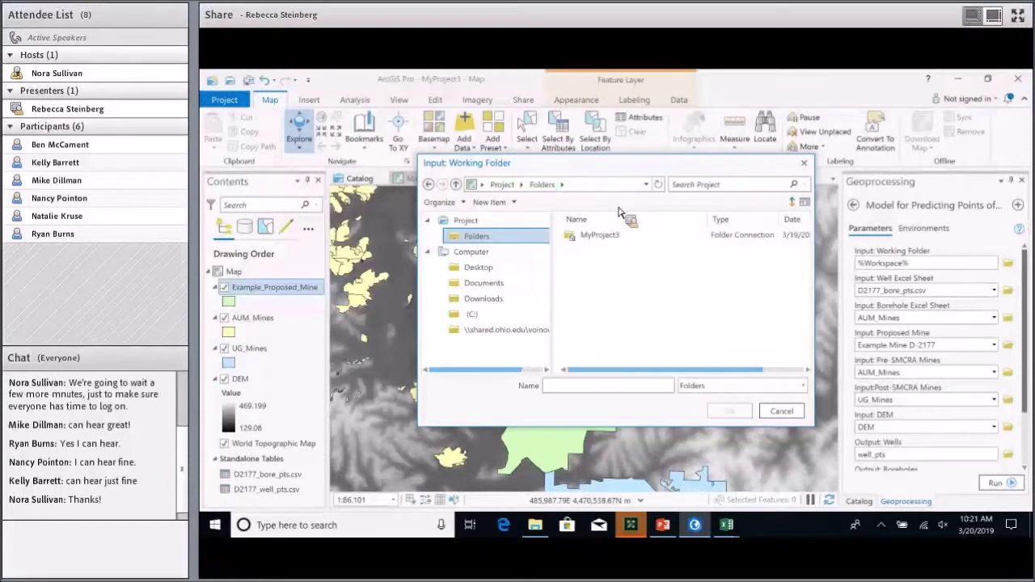
click(502, 185)
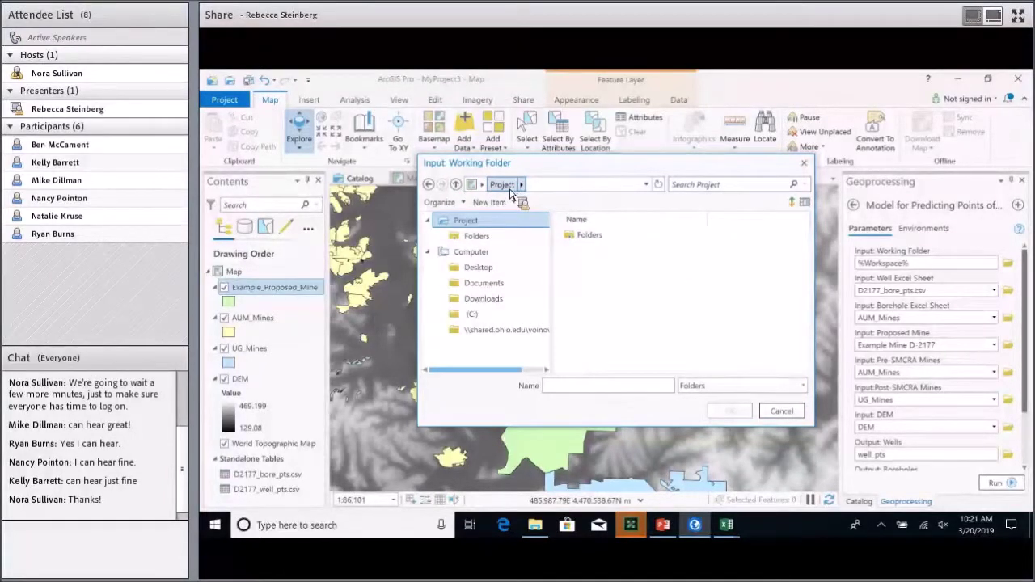
double_click(608, 244)
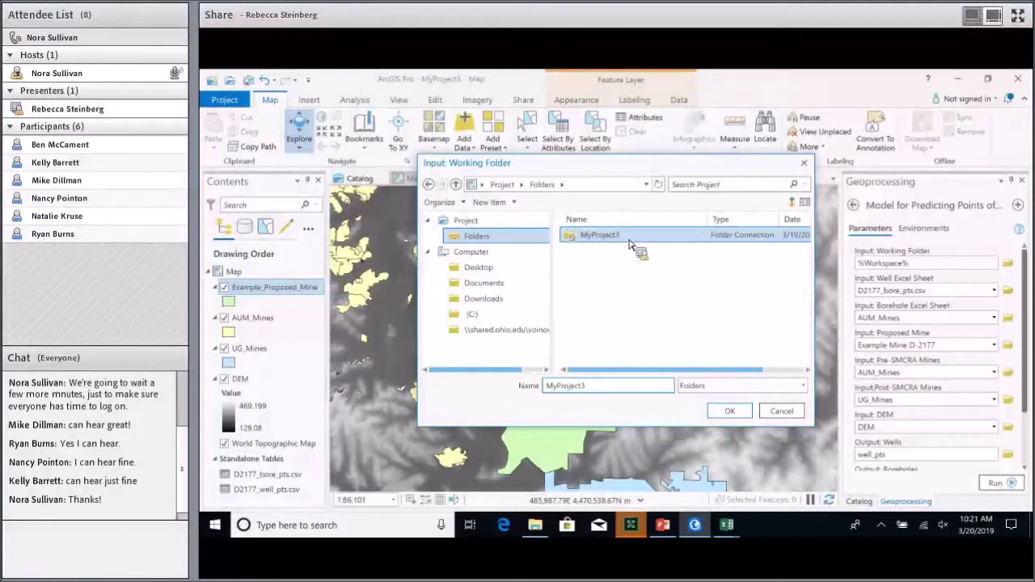
double_click(630, 243)
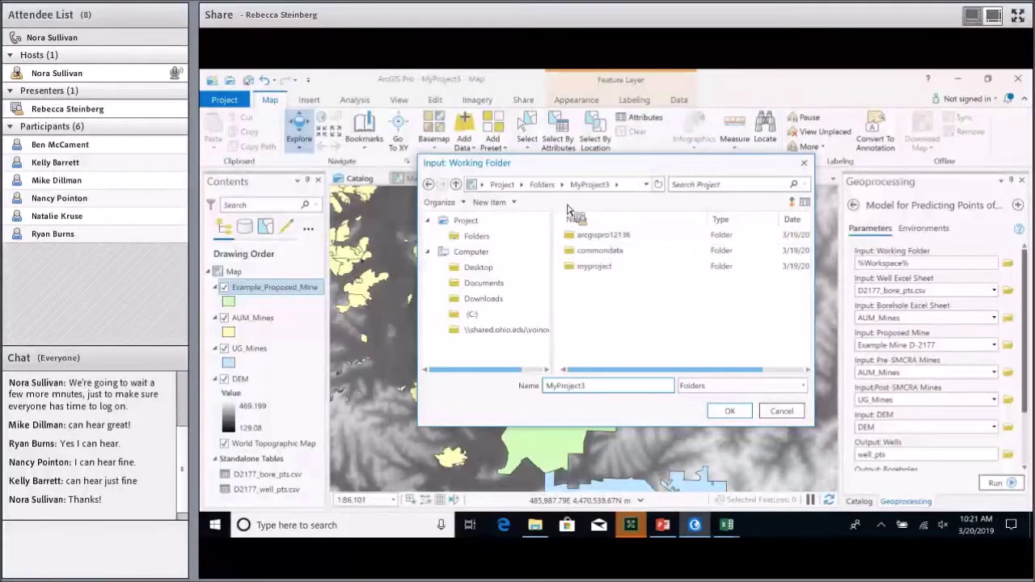
click(542, 185)
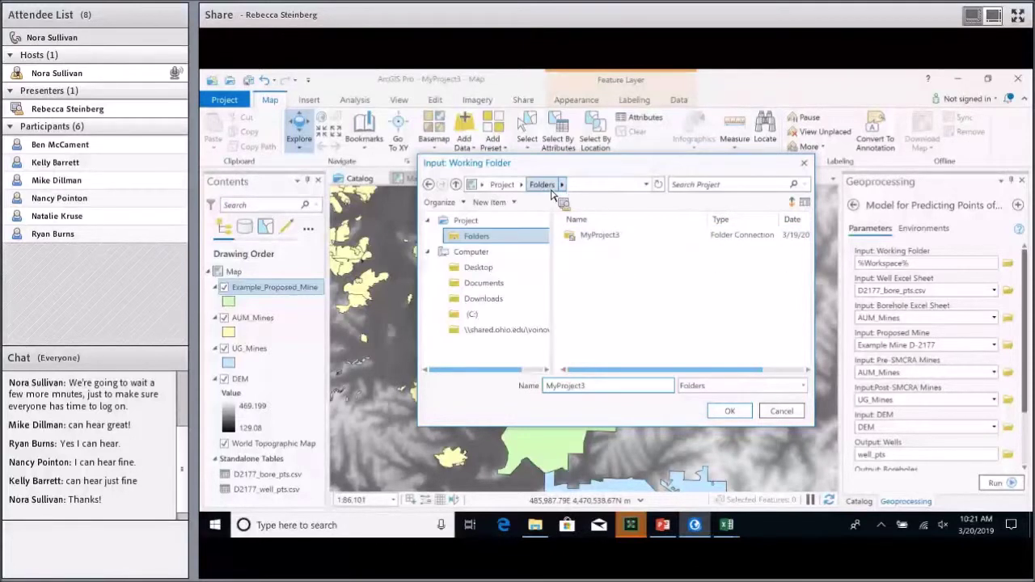
click(620, 241)
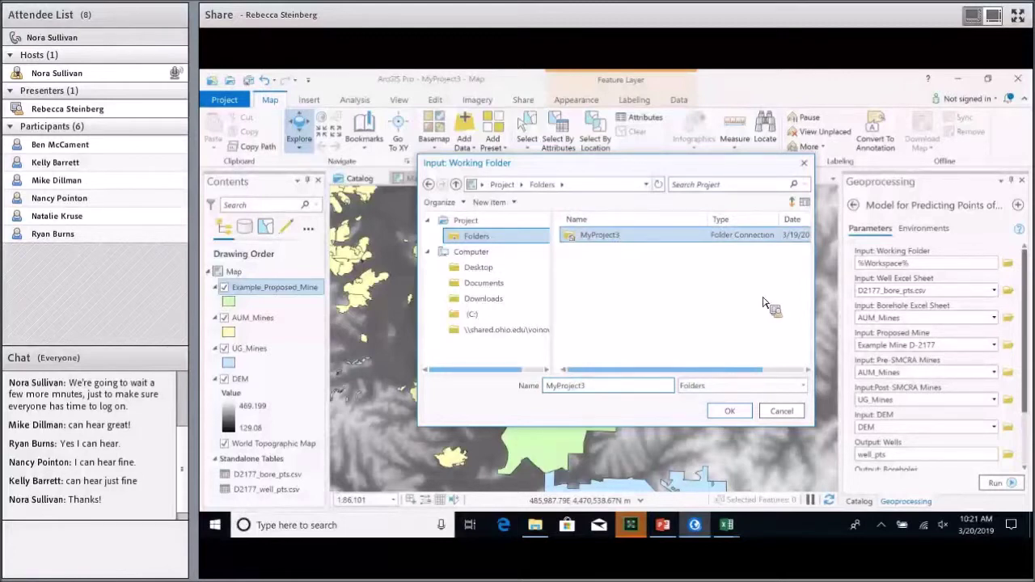
click(732, 414)
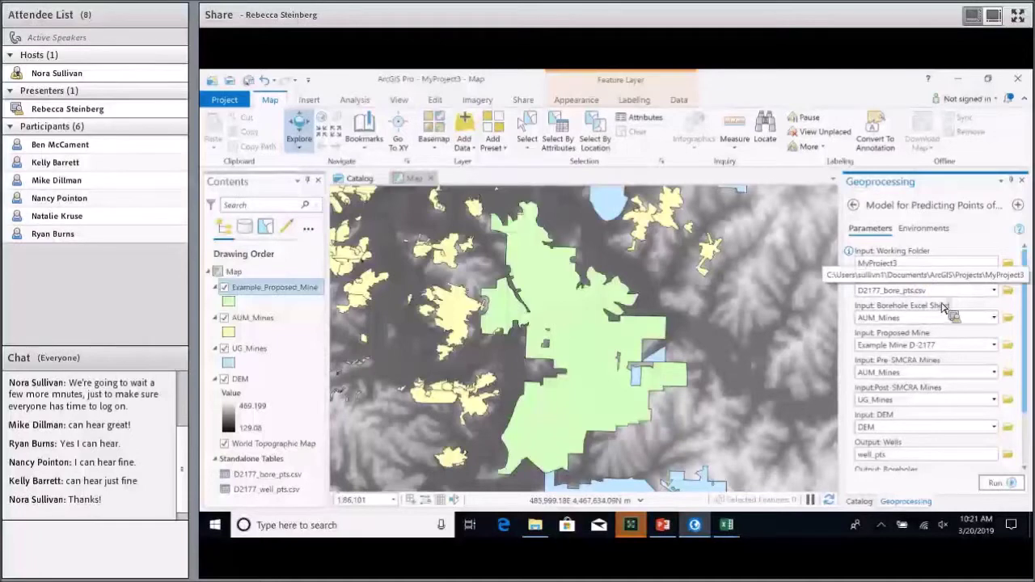
Set the model's well Excel sheet to D2177_well_pts.csv and its borehole Excel sheet to D2177_bore_pts.csv
drag(950, 303, 952, 301)
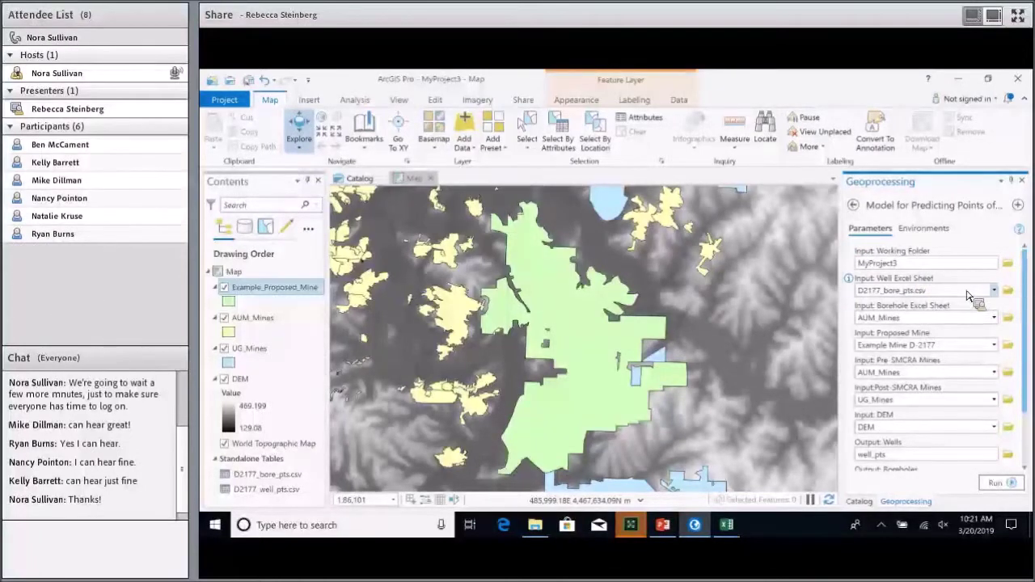
click(996, 291)
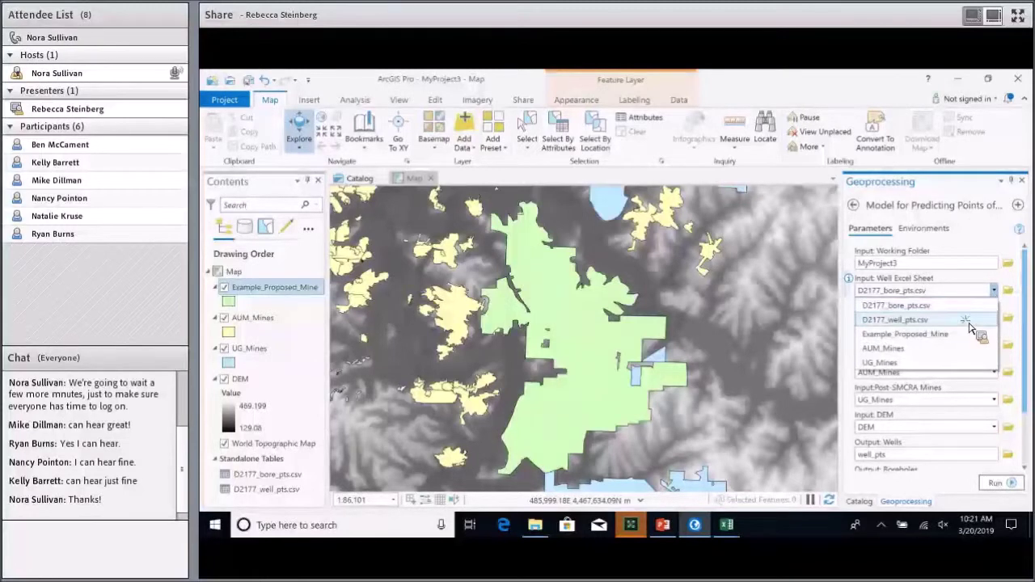
click(968, 322)
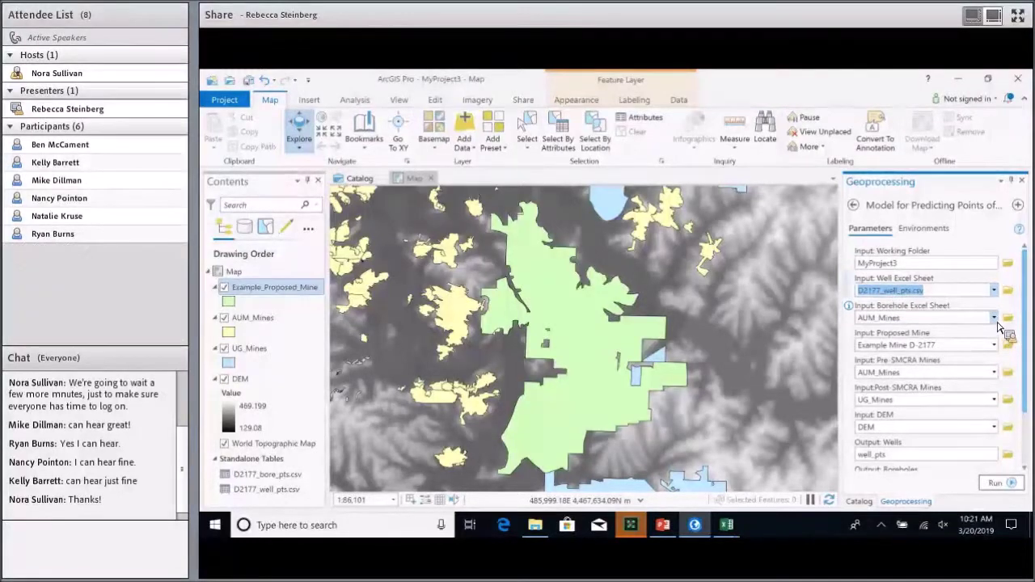
click(994, 319)
click(985, 332)
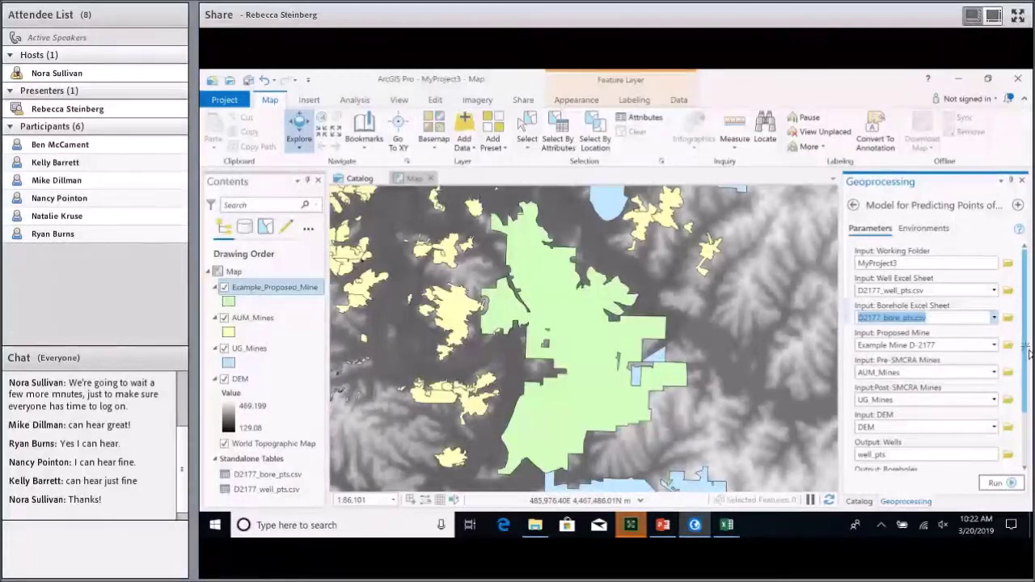
scroll(1023, 356, down, 3)
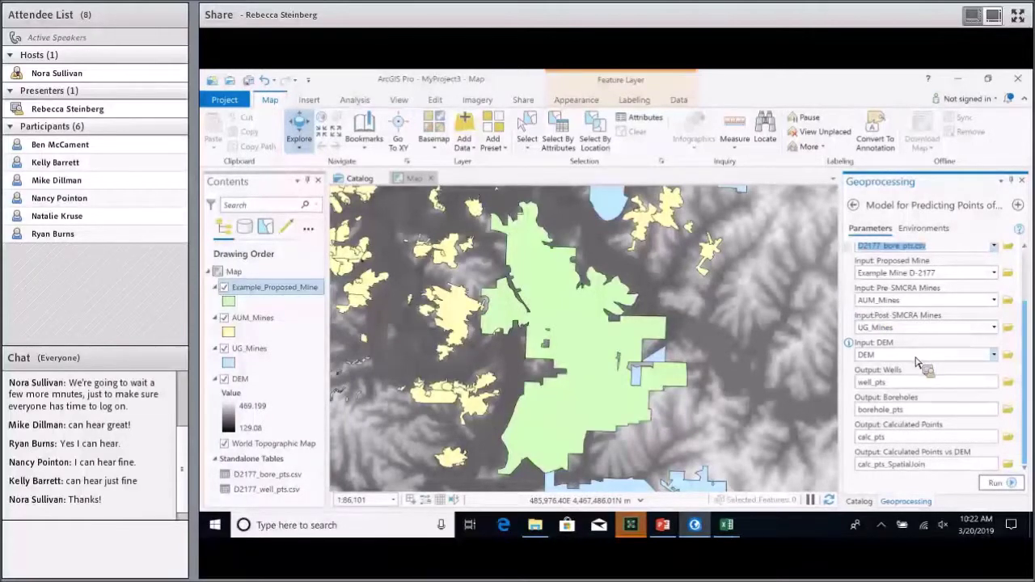
Set the model's wells output to a feature class named D2177_well_pt in the MyProject3.gdb geodatabase
click(1007, 382)
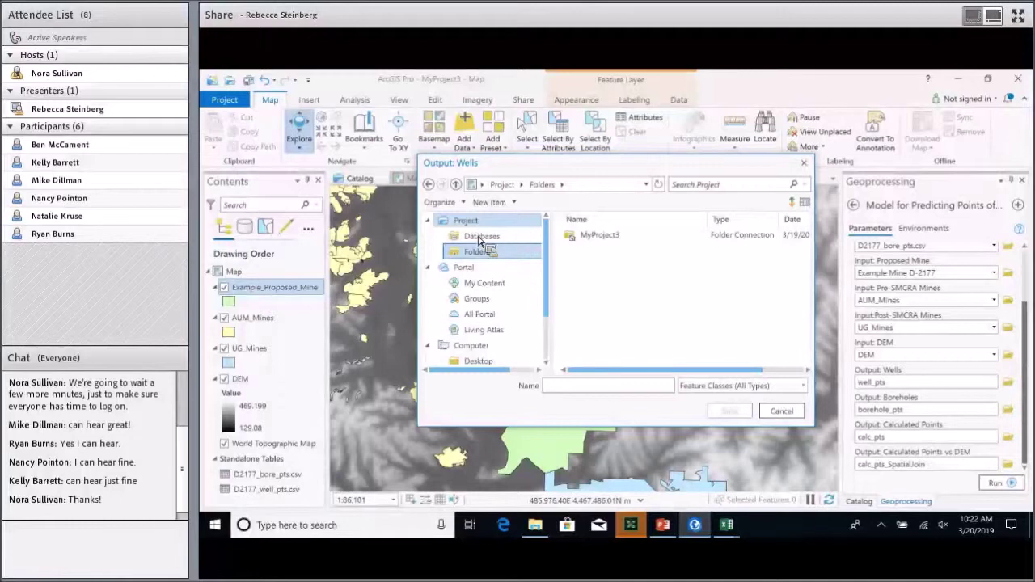
click(480, 238)
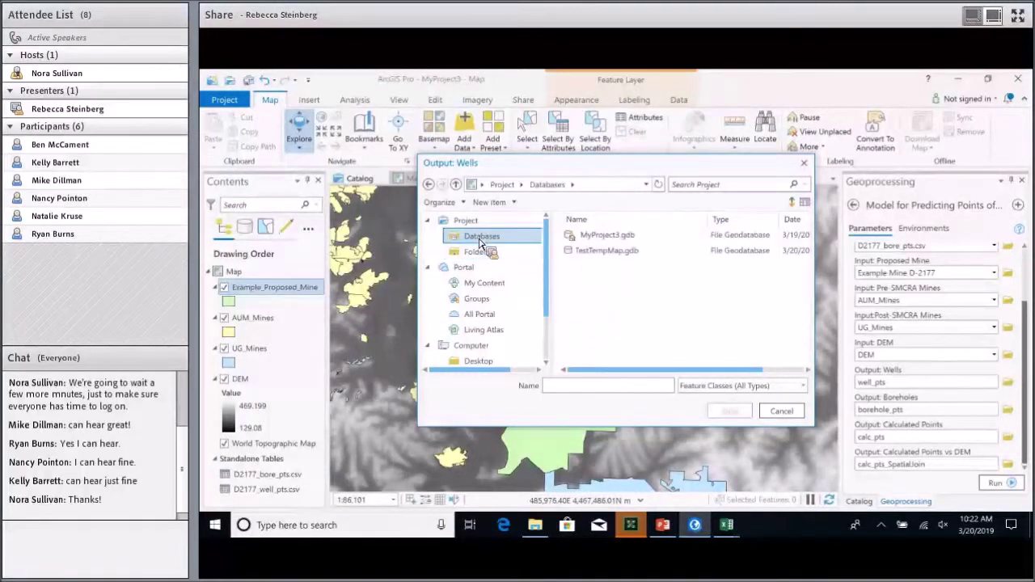
drag(480, 242, 608, 243)
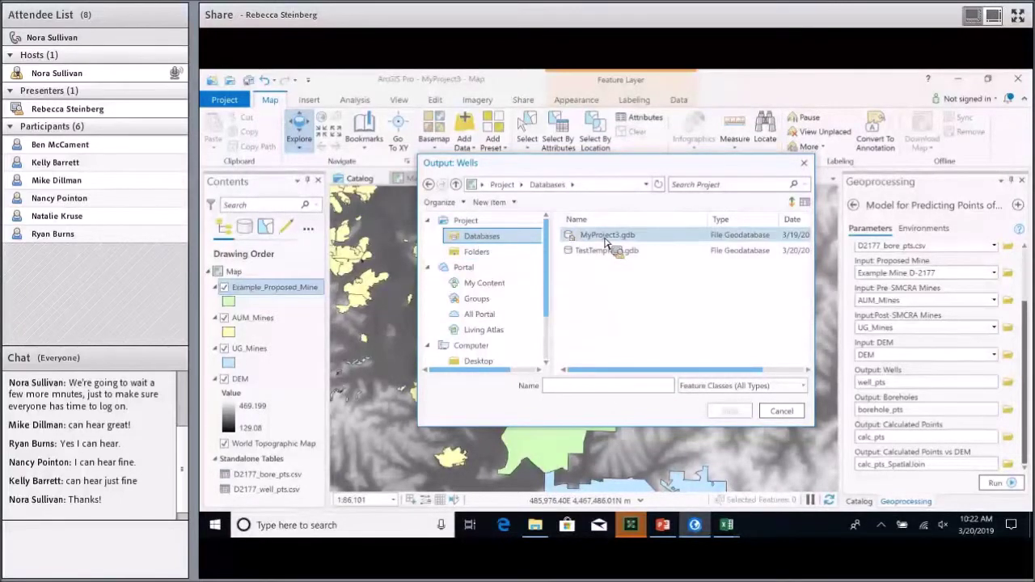
double_click(608, 240)
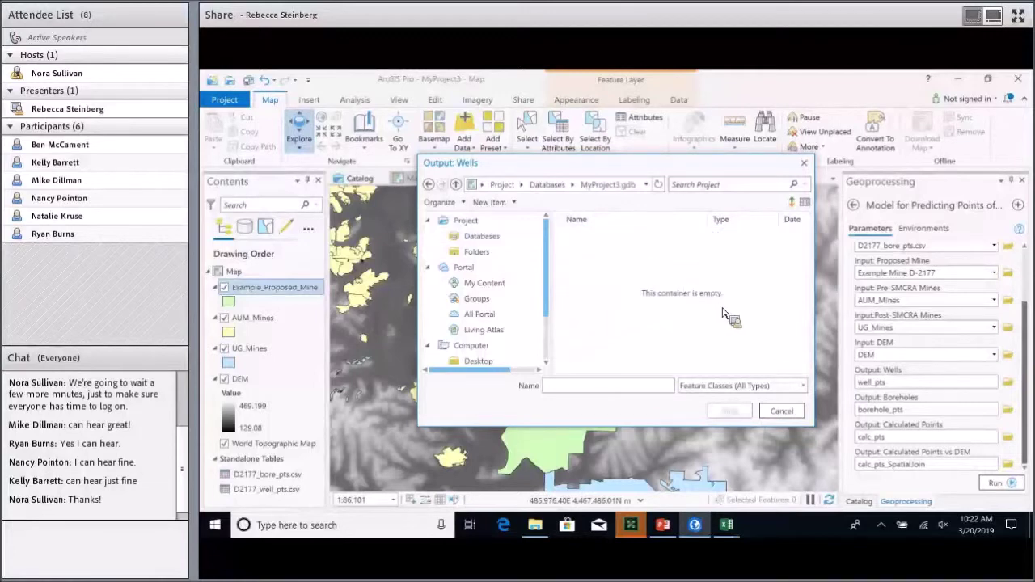
click(607, 386)
text(D2177_well)
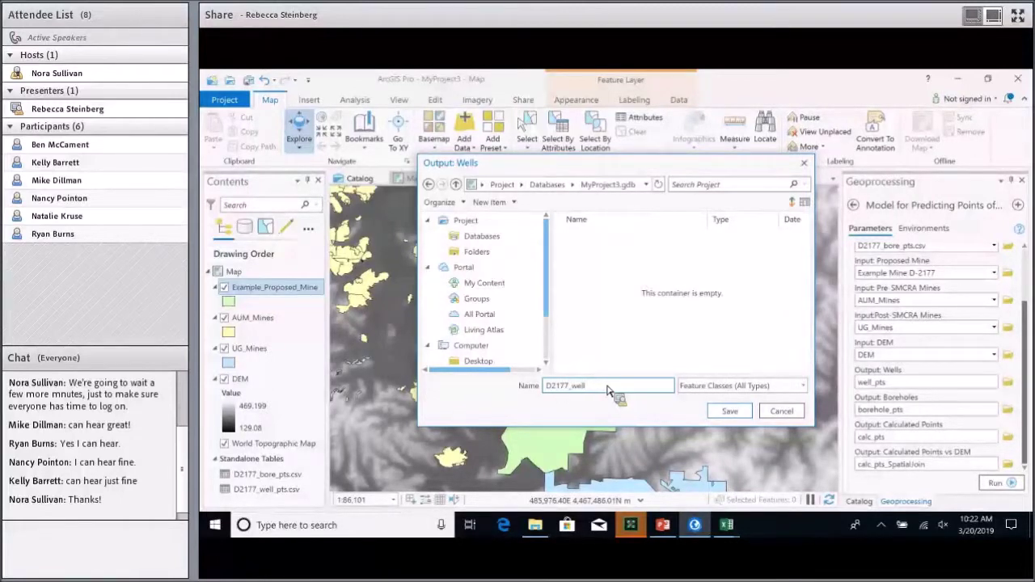
text(pt)
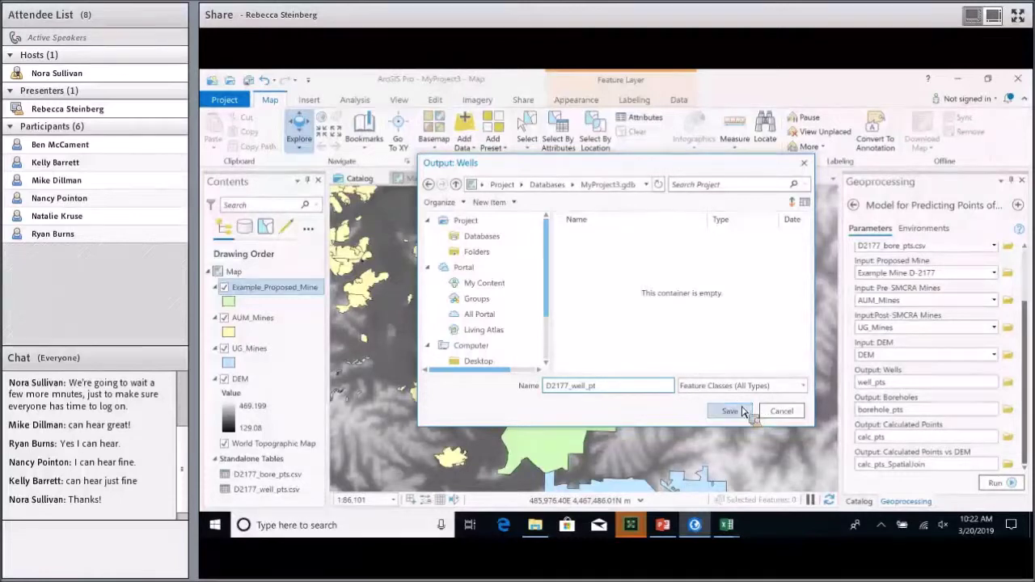
click(730, 411)
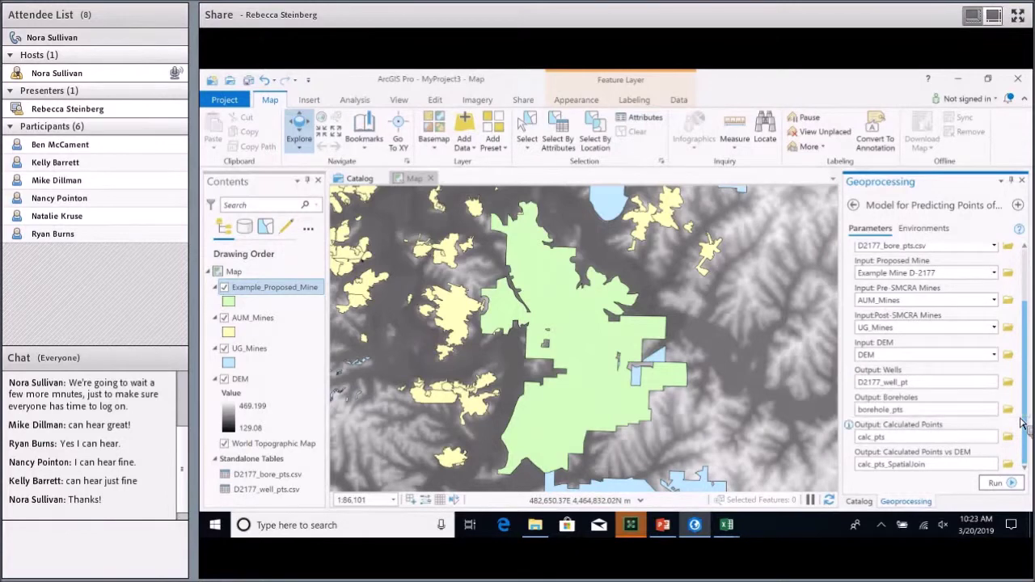
Set the model's boreholes output to a feature class named D2177_borehole_pts in MyProject3.gdb
click(1007, 409)
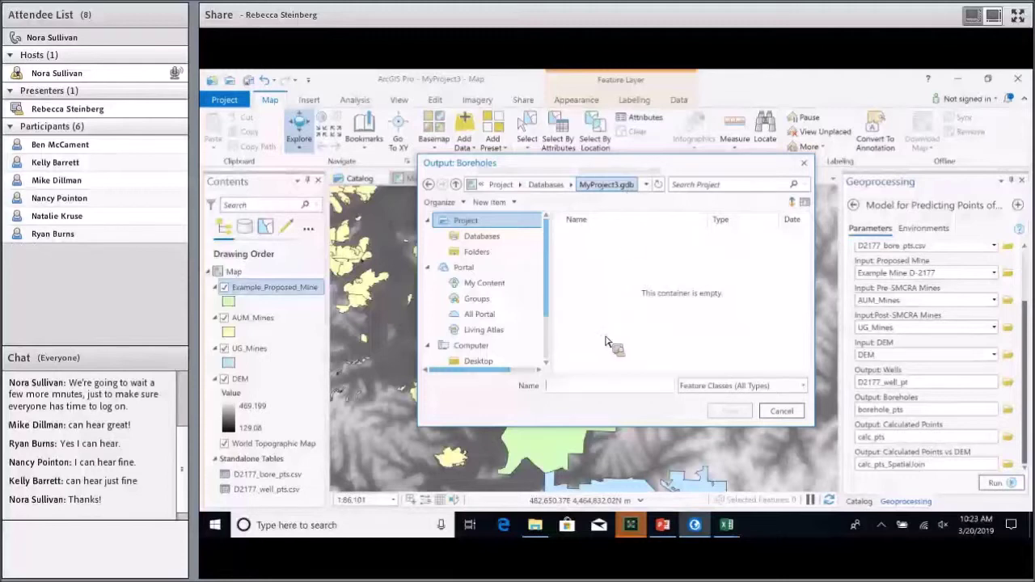
text(D21)
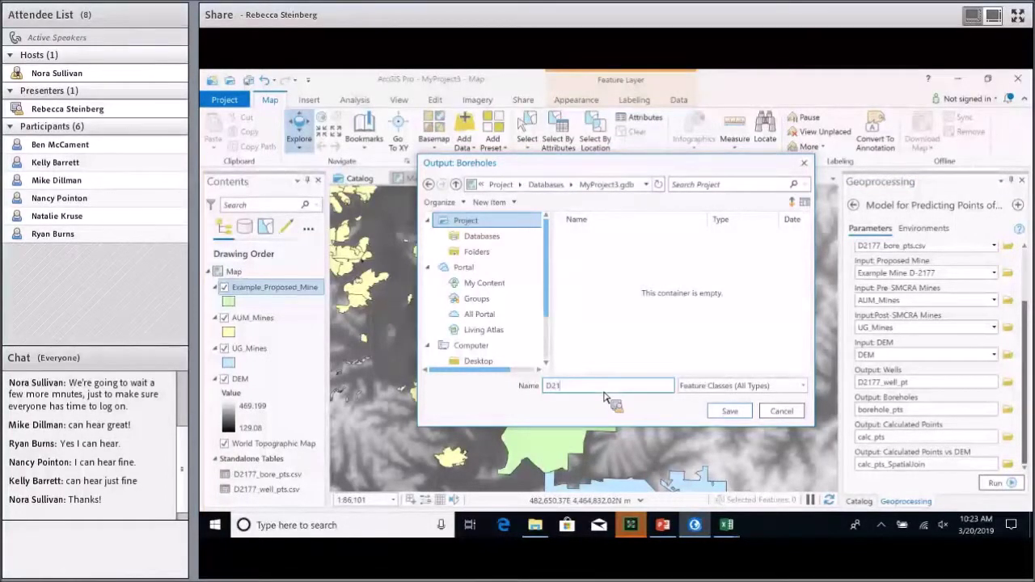
text(77_borehole_pts)
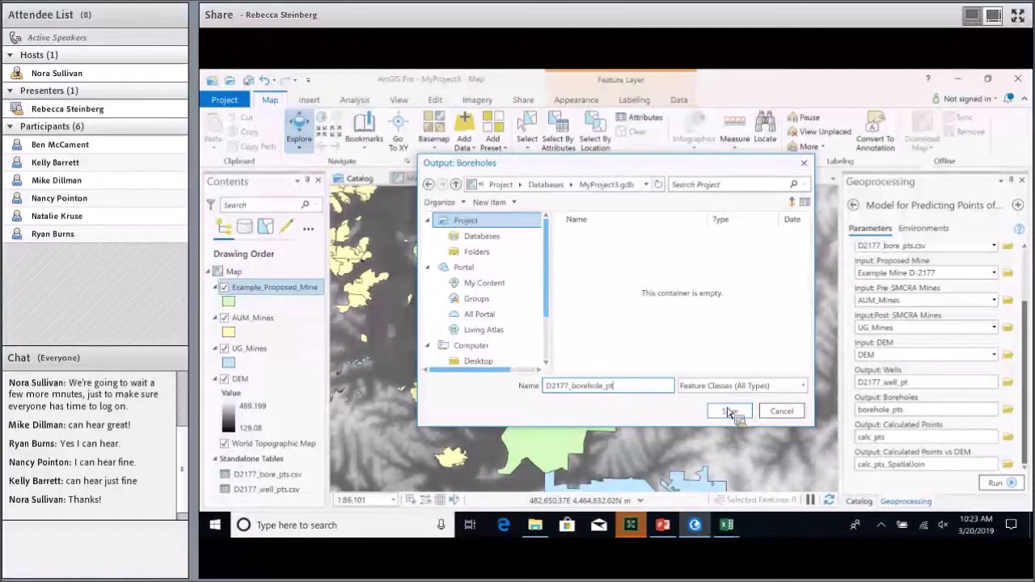
click(729, 410)
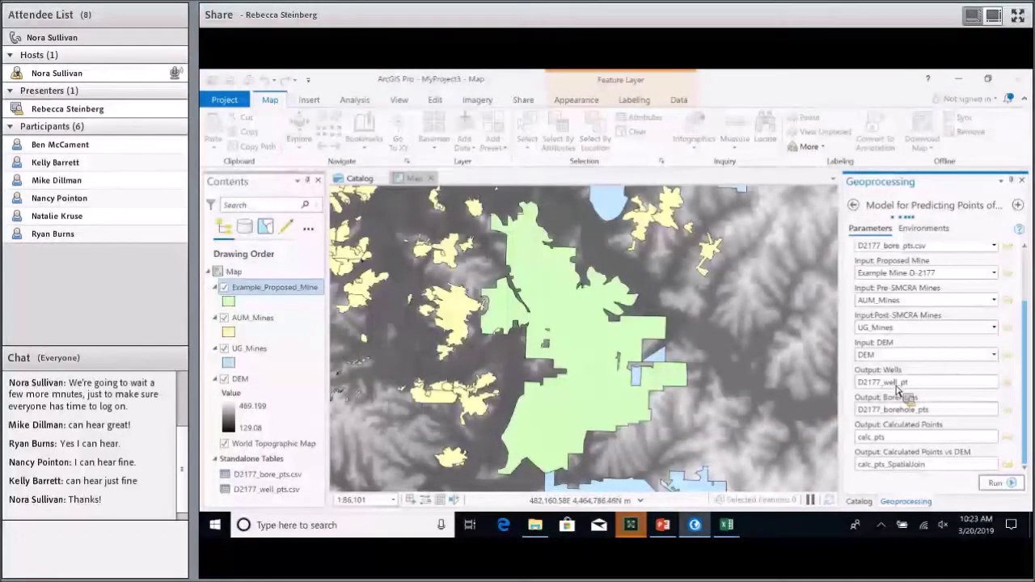
Set the model's calculated points output to a feature class named D2177_calculated_pts in MyProject3.gdb
click(1017, 446)
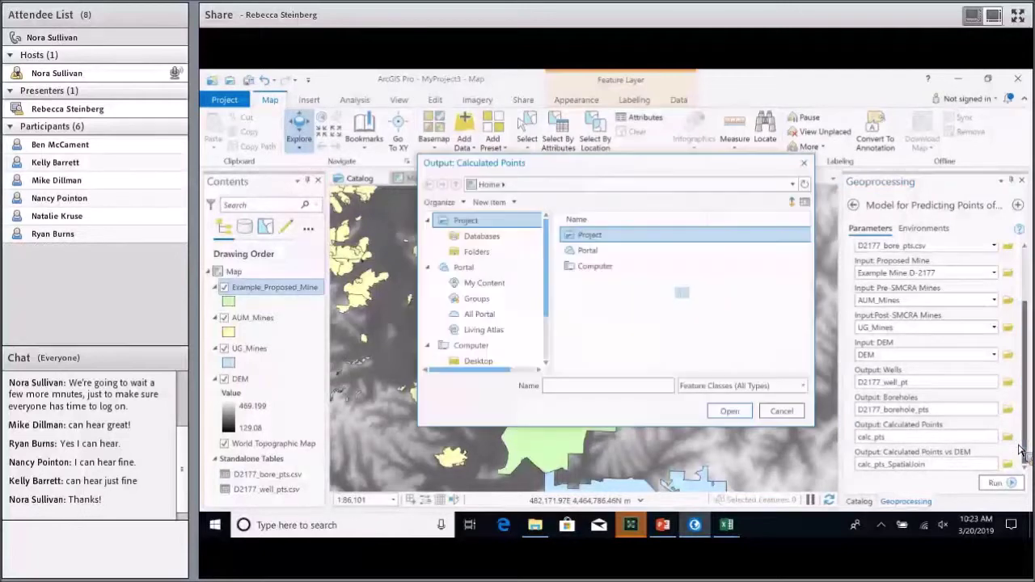
click(608, 391)
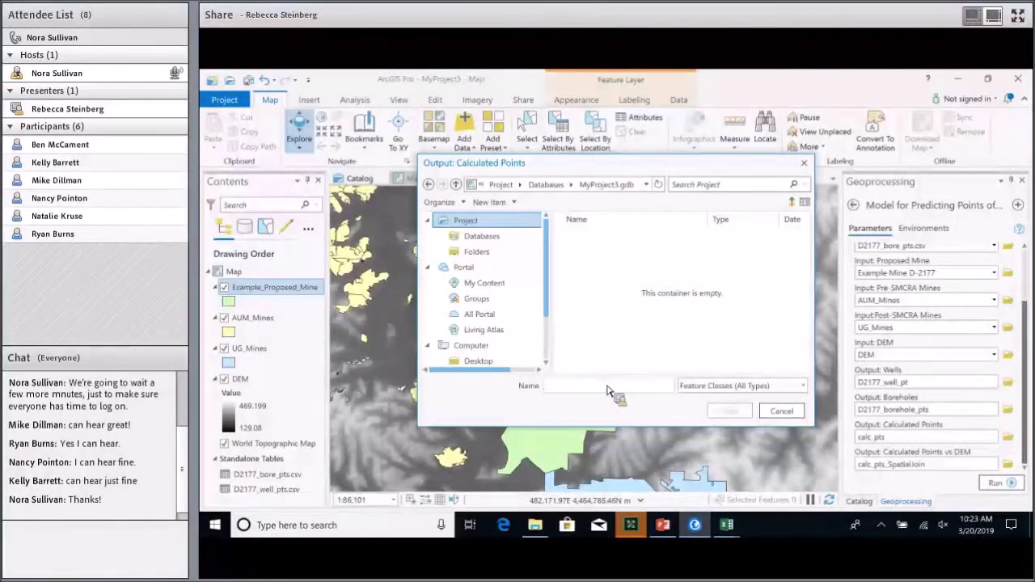
text(D)
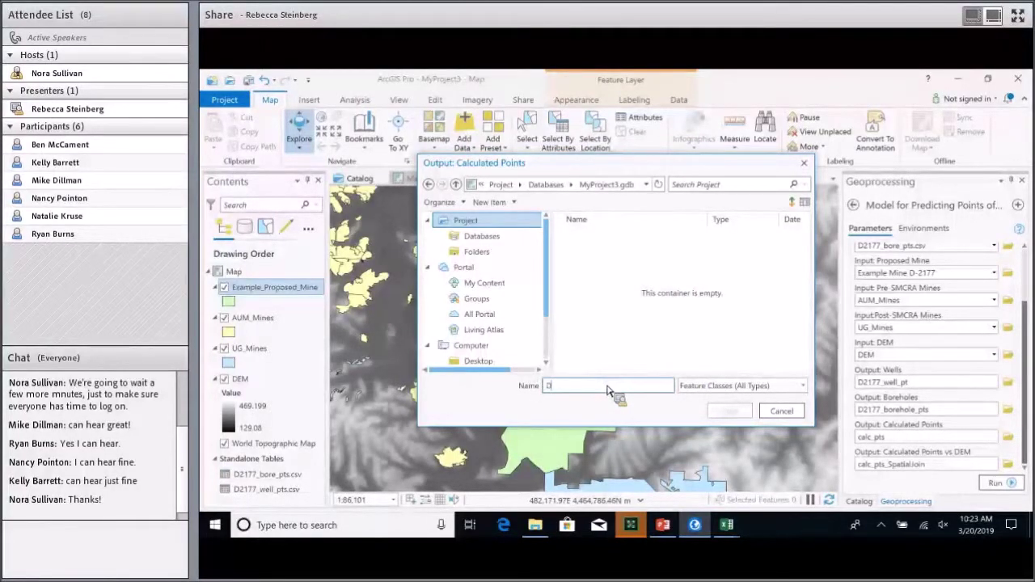
text(2177_calculated_pts)
click(730, 412)
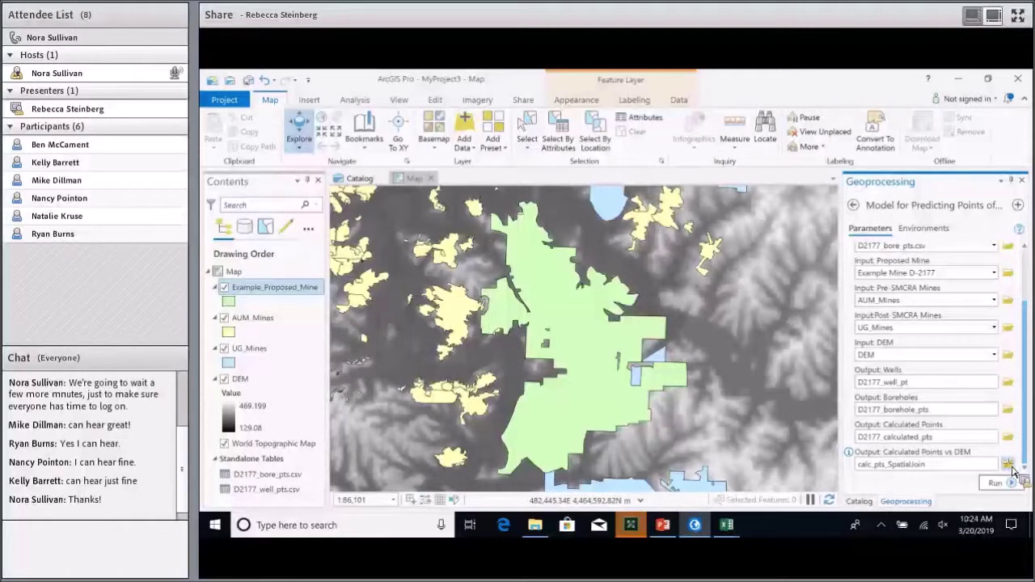
Set the output for calculated points versus DEM to a feature class named D2177_DEM in MyProject3.gdb
click(1009, 466)
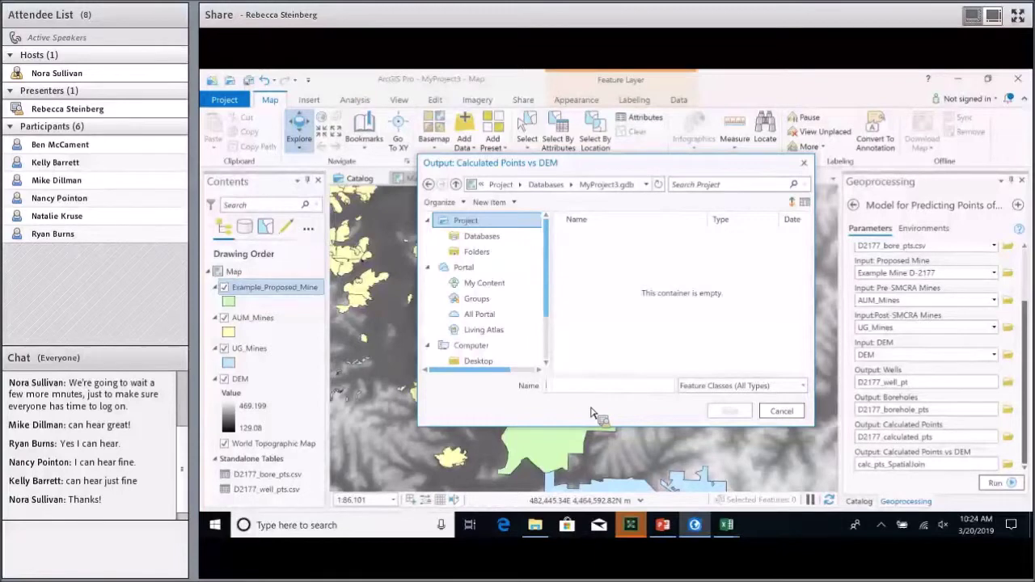
text(D217)
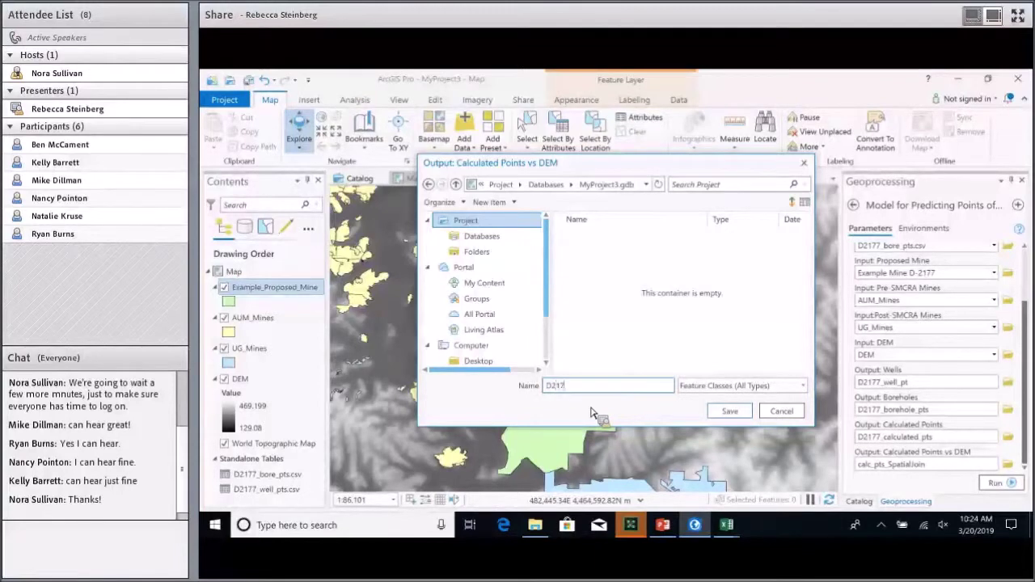
text(7_DEM)
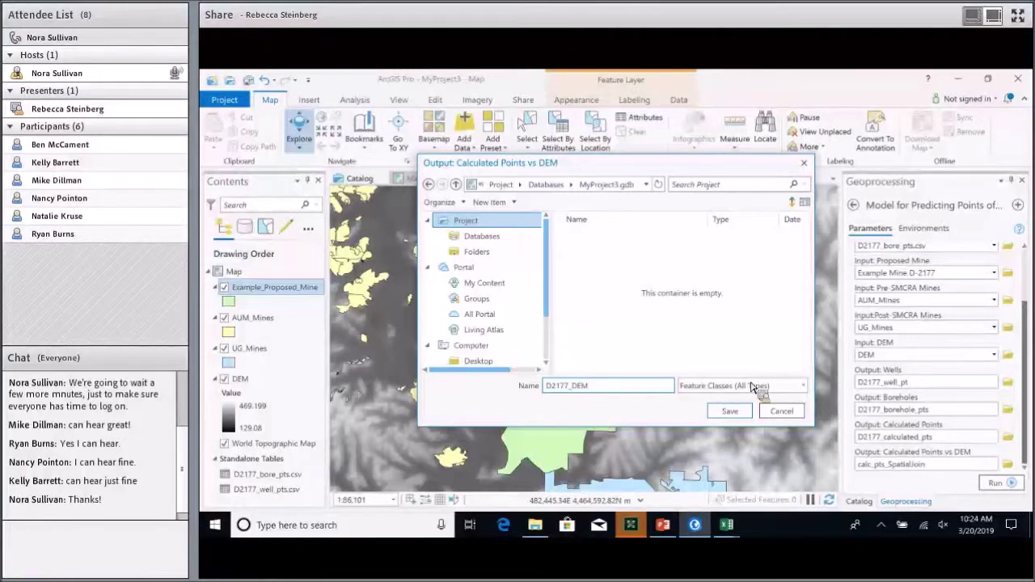
click(730, 414)
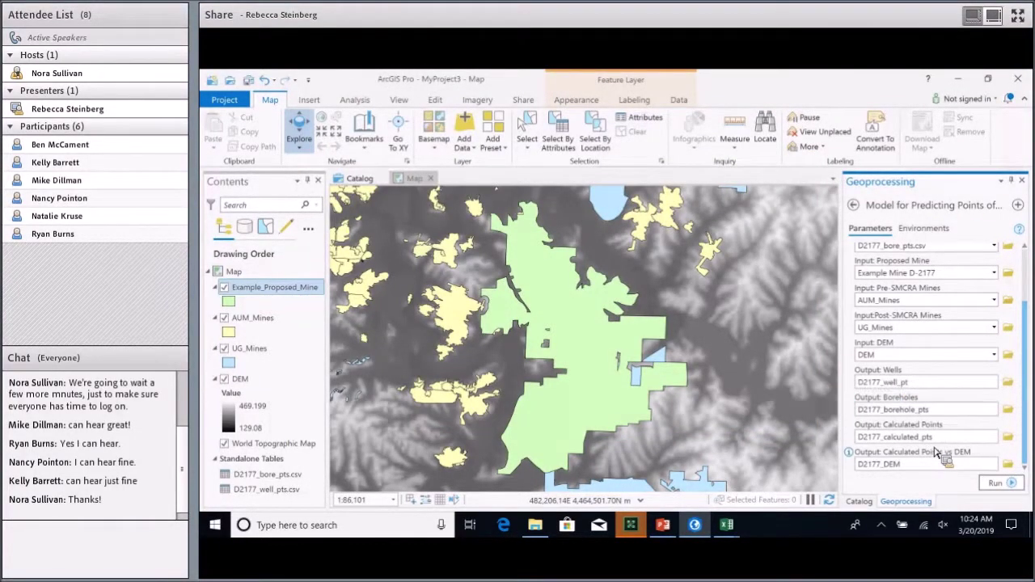
Review the model's parameters and environment settings, and run the post-mining water level model
scroll(938, 373, up, 1)
scroll(942, 372, up, 1)
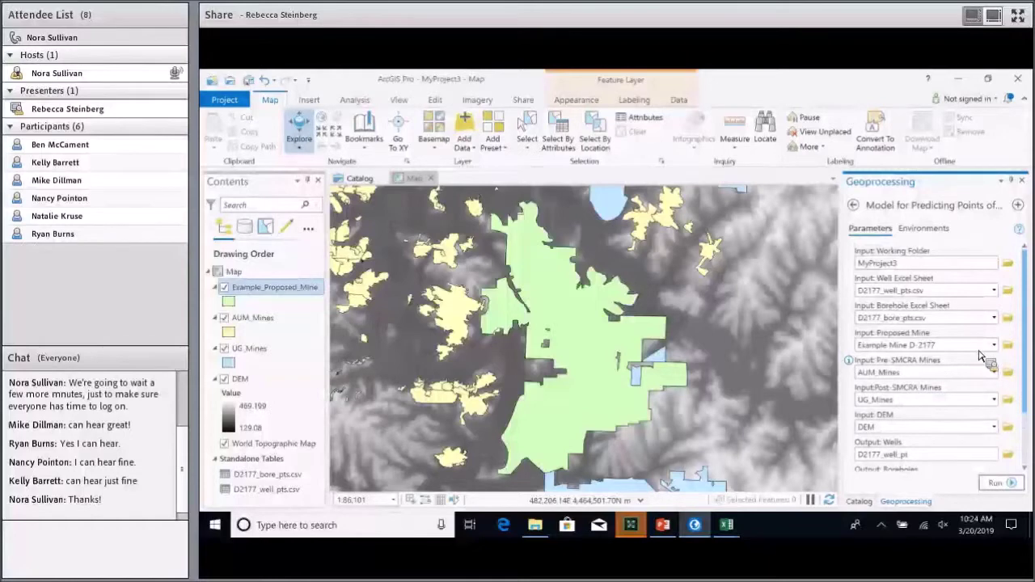
click(927, 231)
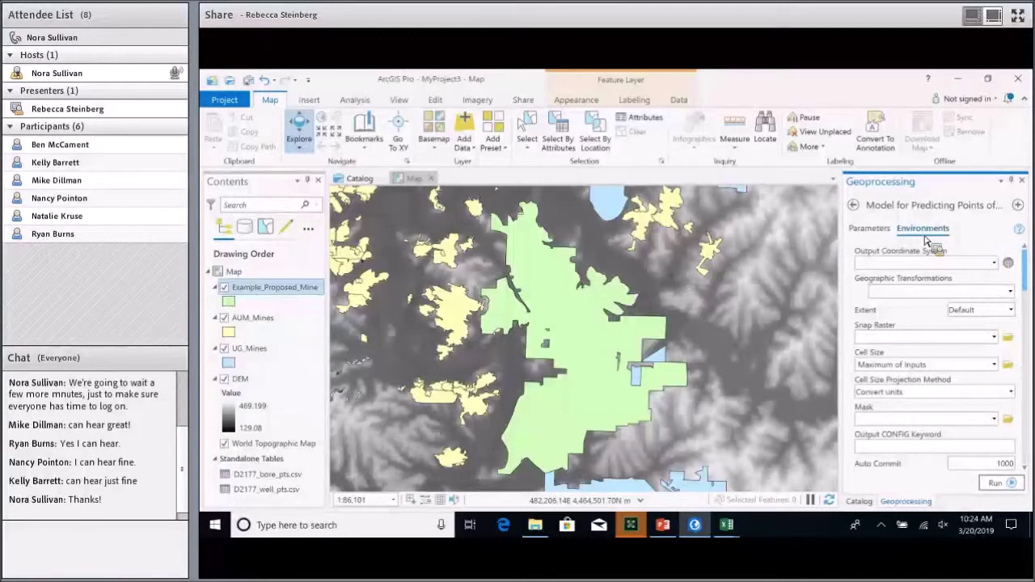
click(884, 234)
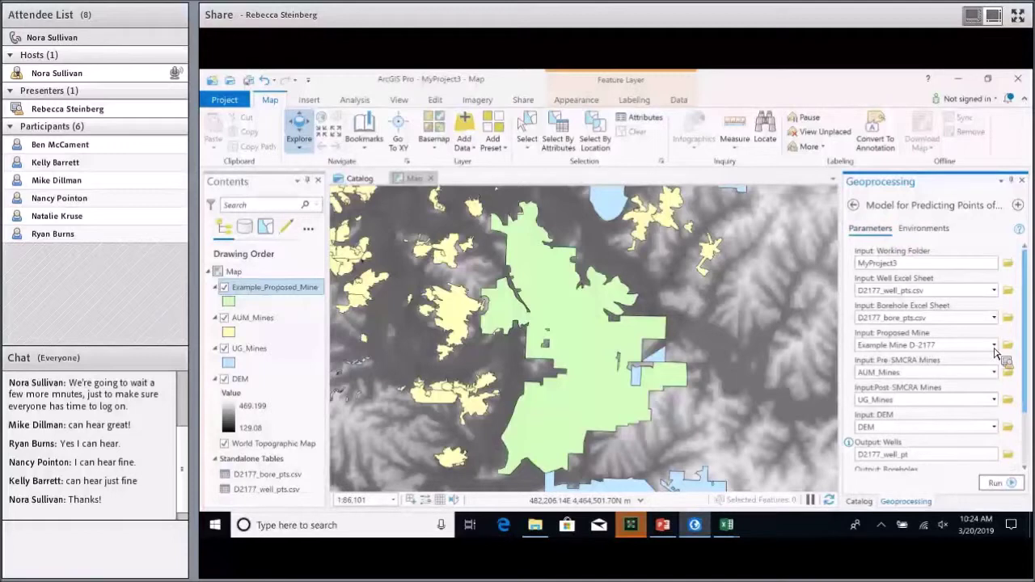
scroll(1027, 483, down, 3)
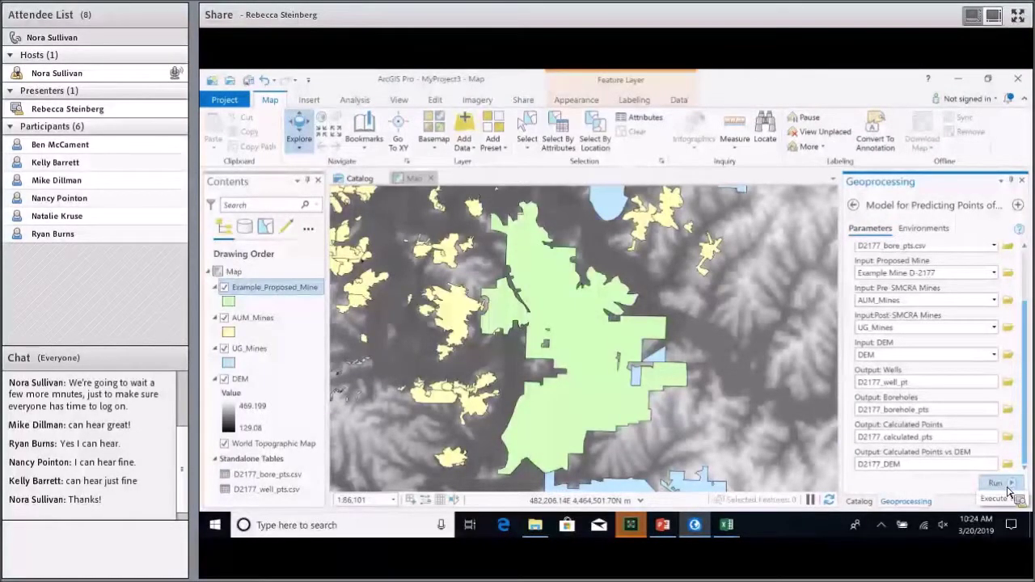
click(1007, 488)
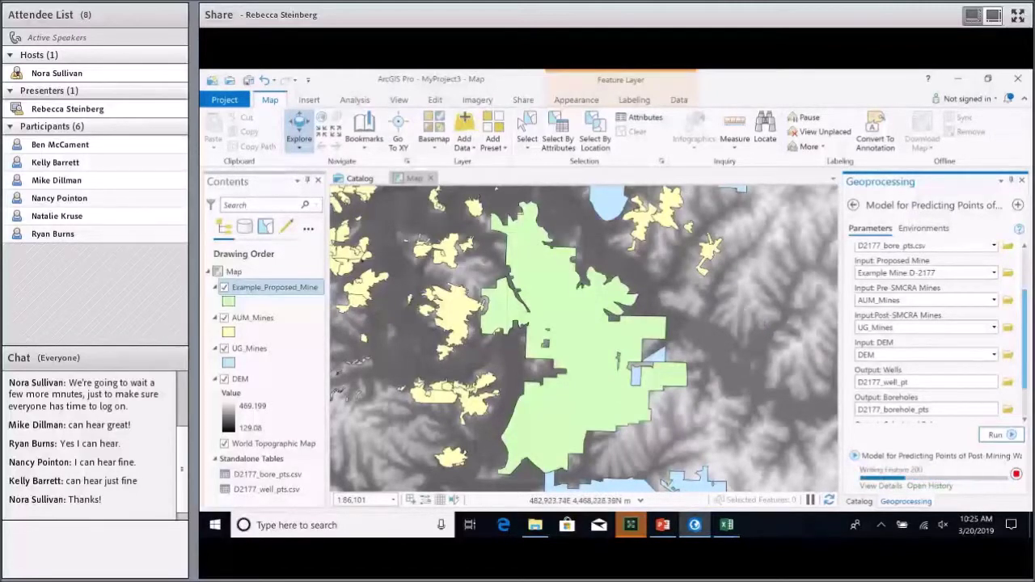
View the details and messages of the model run and close them
click(885, 488)
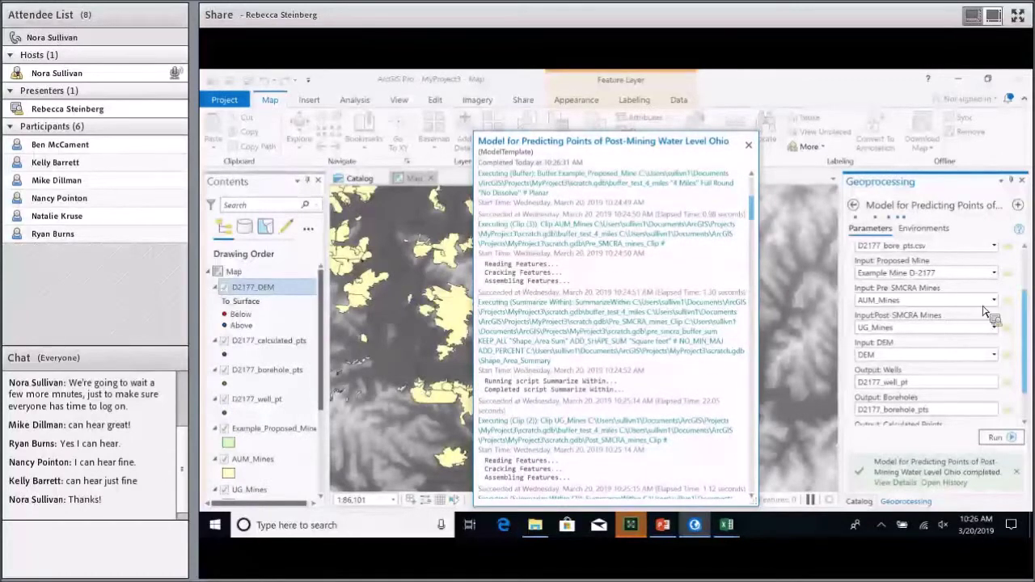
click(881, 483)
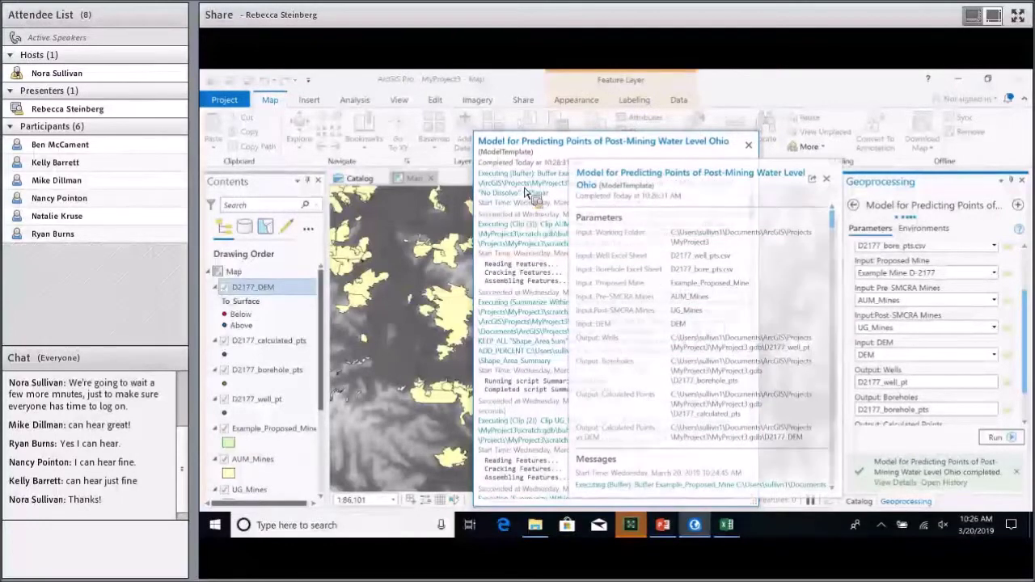
click(671, 157)
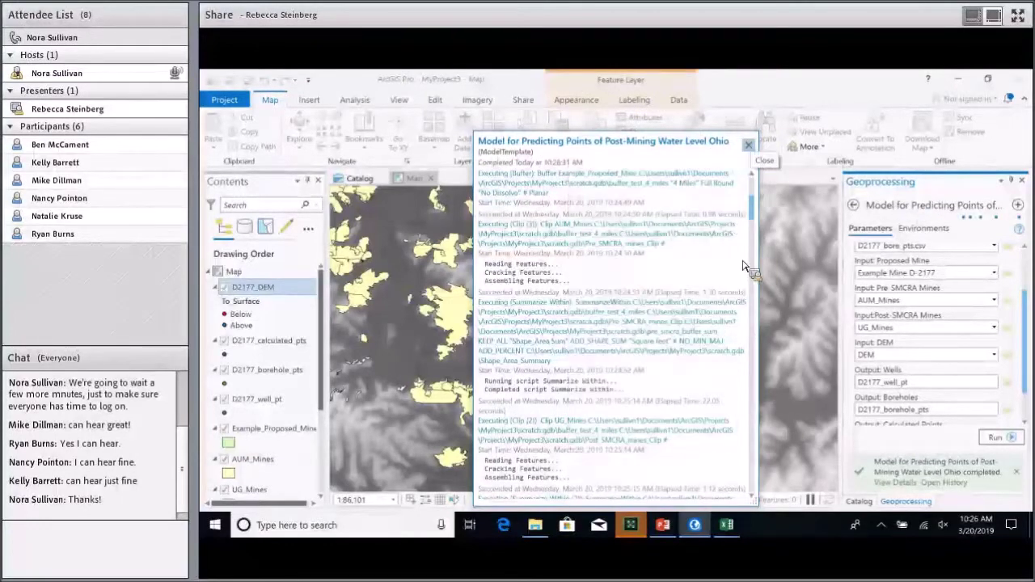
click(749, 145)
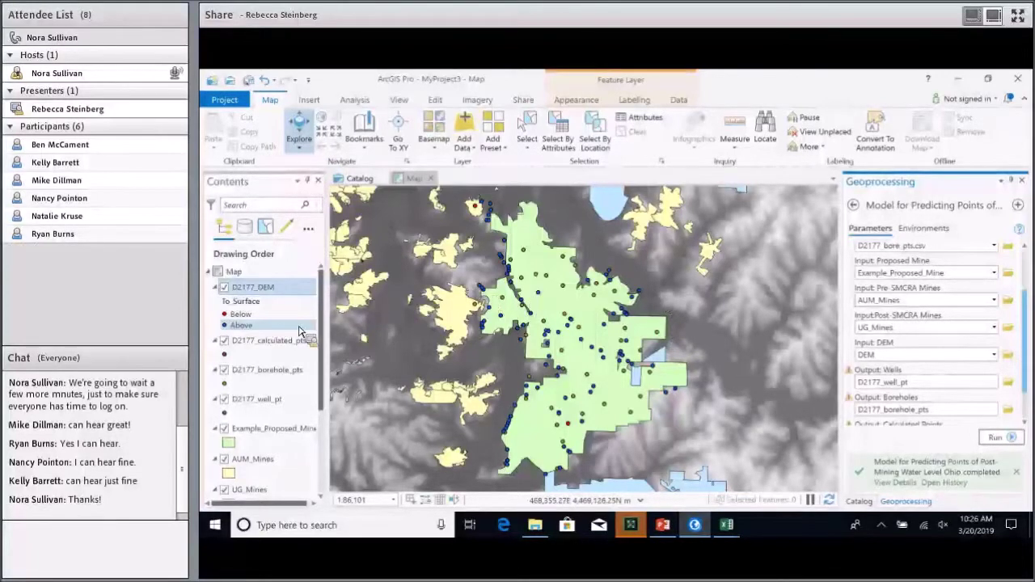
Examine the model's output point layers and the input layers in the map's drawing order
scroll(314, 335, down, 1)
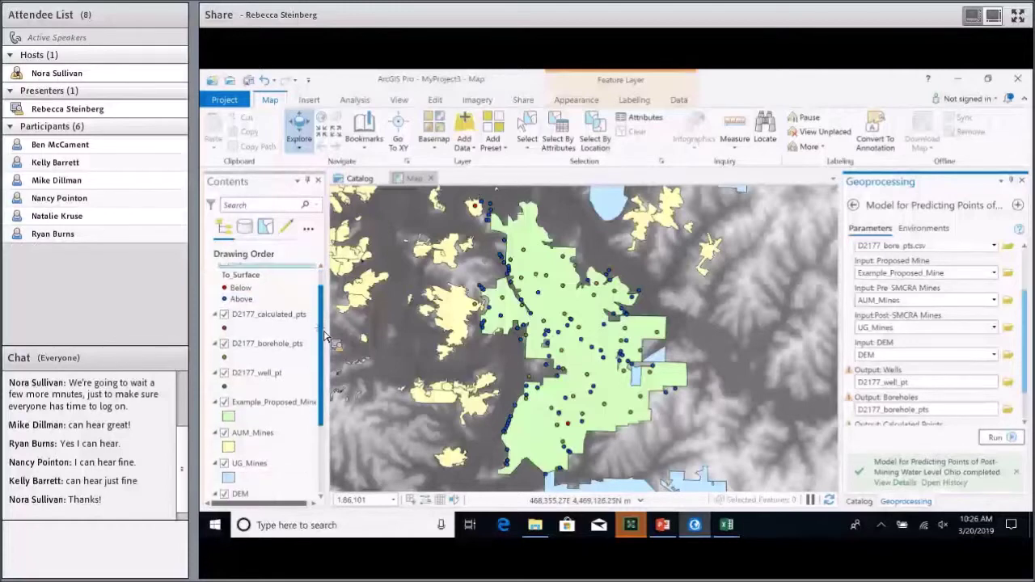
scroll(295, 381, up, 1)
scroll(295, 382, up, 1)
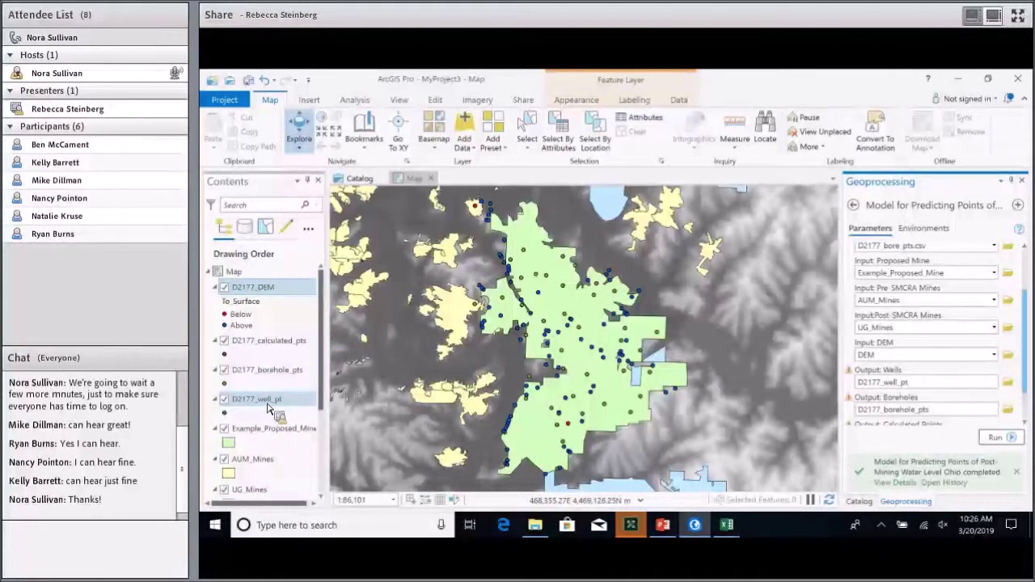
drag(321, 380, 289, 495)
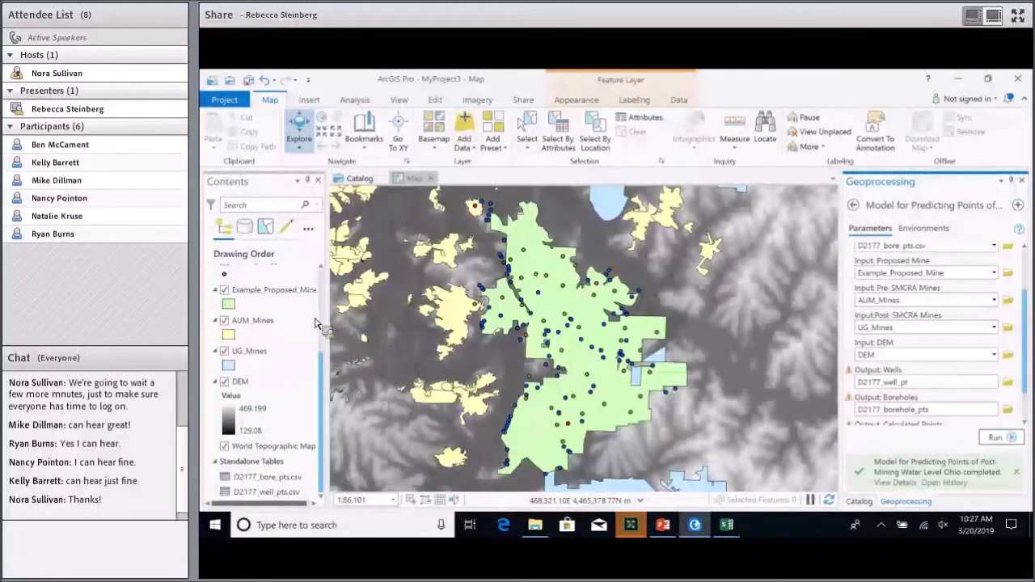
scroll(315, 323, up, 5)
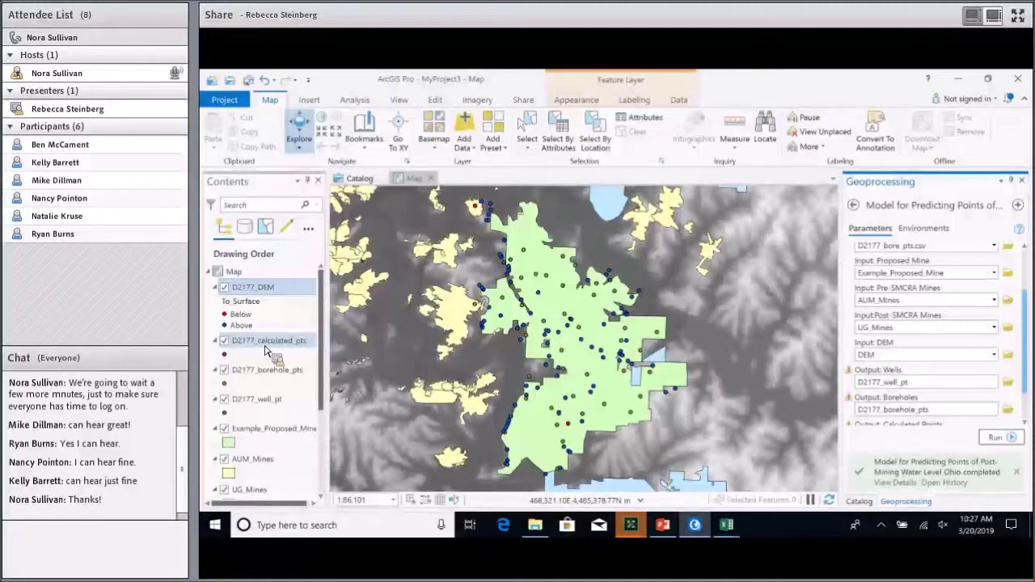
Switch to the PowerPoint presentation, start the slide show from the Running the Tool slide and advance to Interpreting Model Outputs
drag(266, 350, 668, 534)
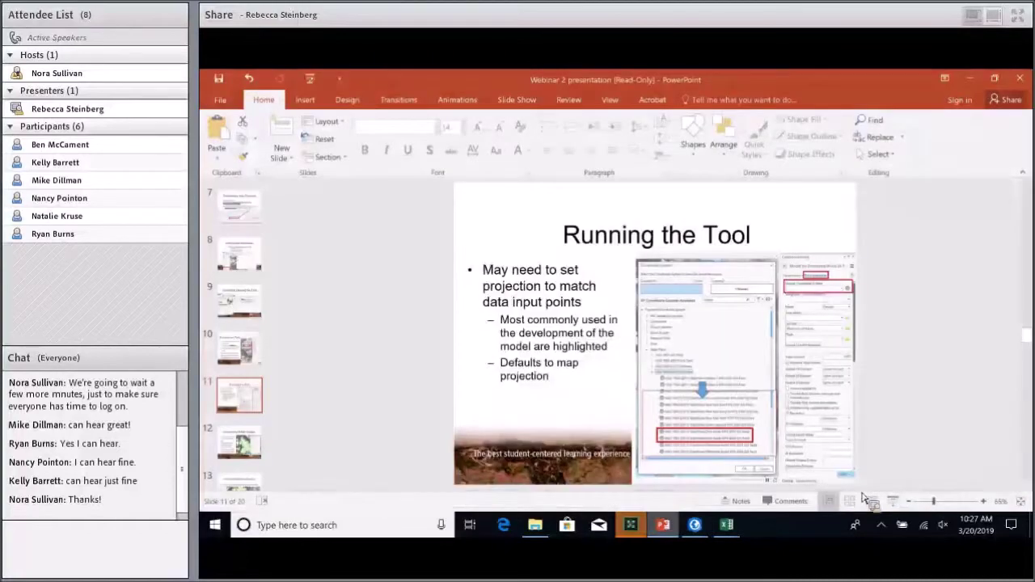
click(895, 502)
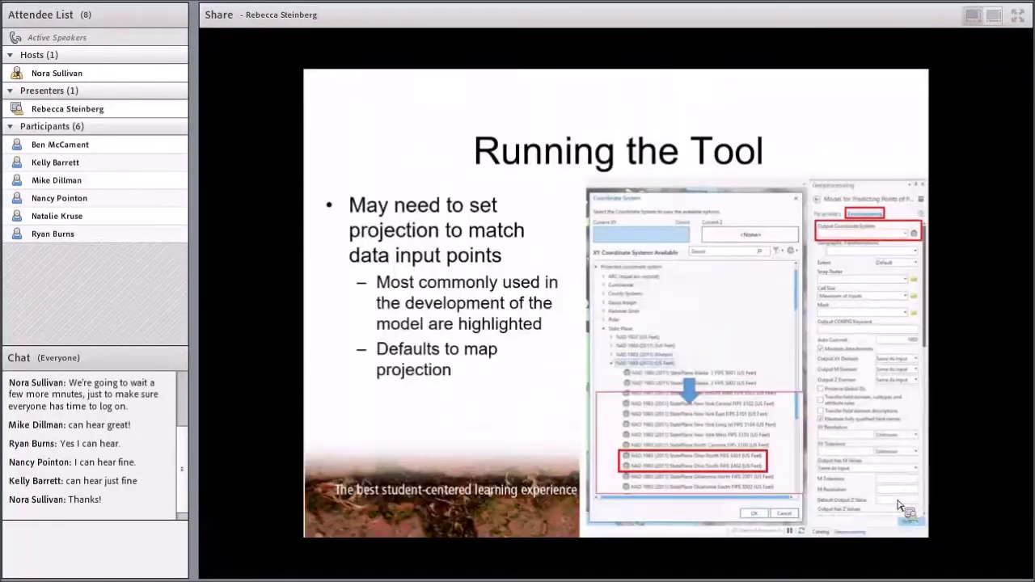
key(Right)
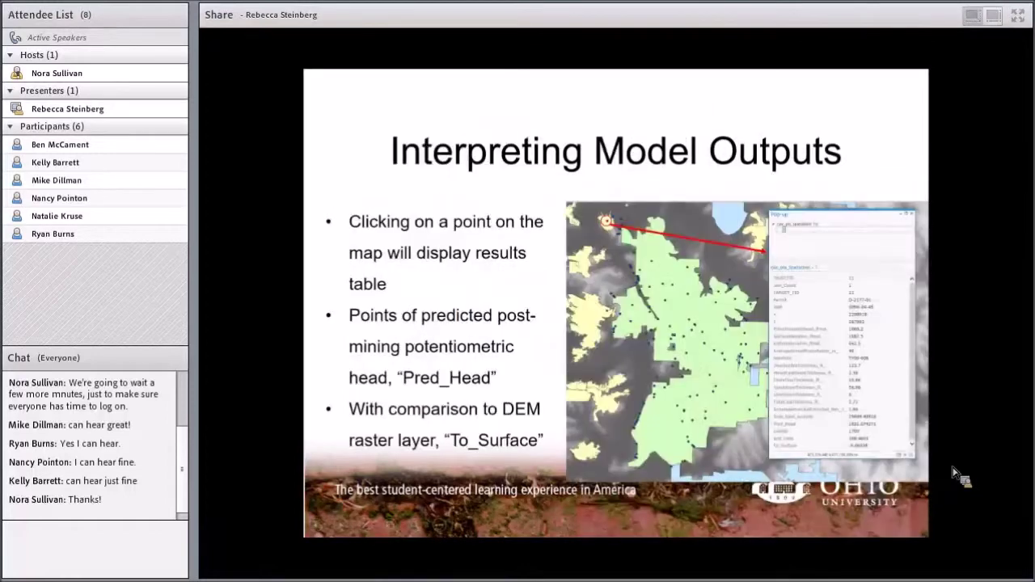
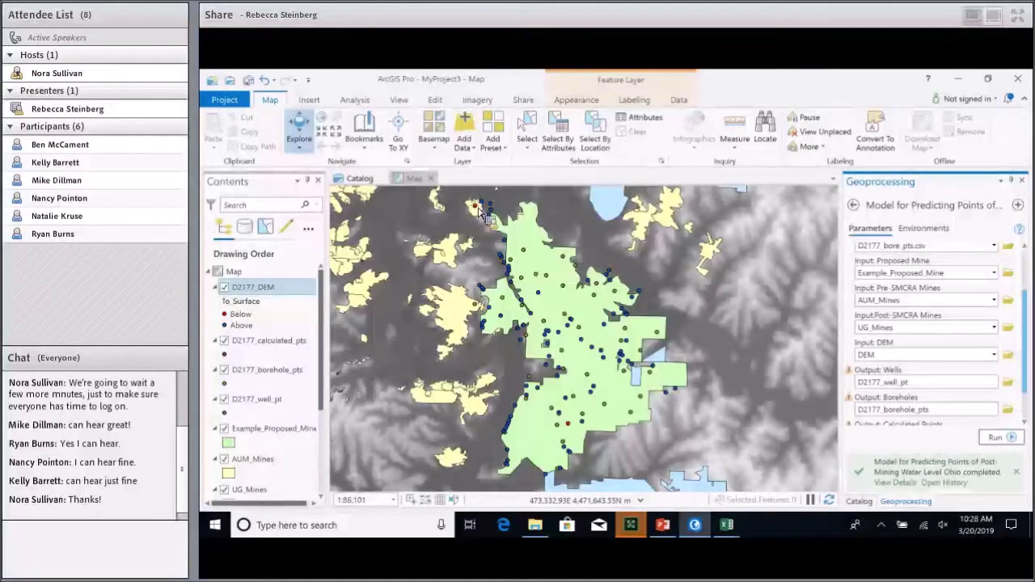
Open the results pop-up for the red D2177_DEM point northwest of the proposed mine and enlarge it to read its attributes through To_Surface
click(482, 215)
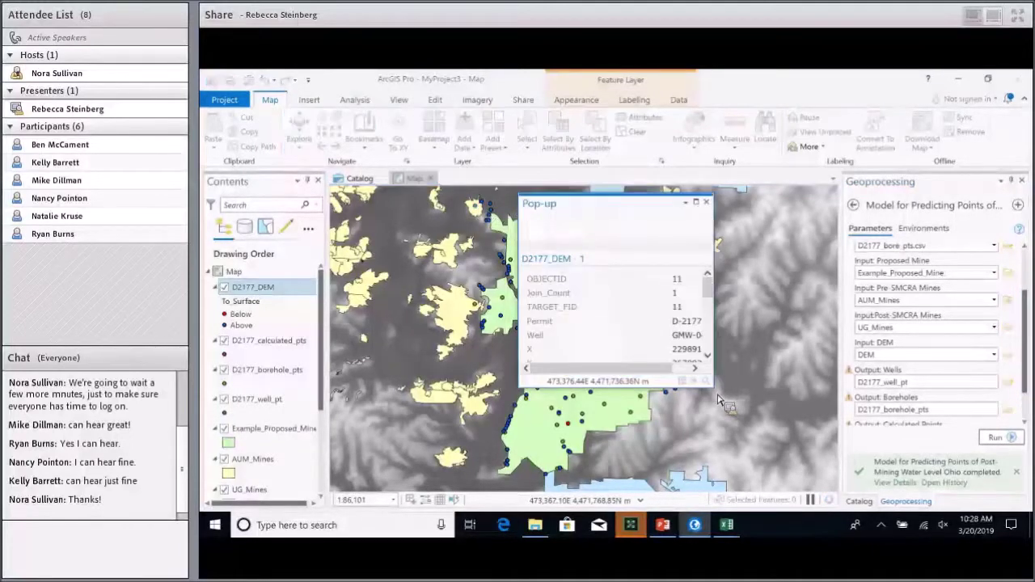
drag(710, 390, 711, 485)
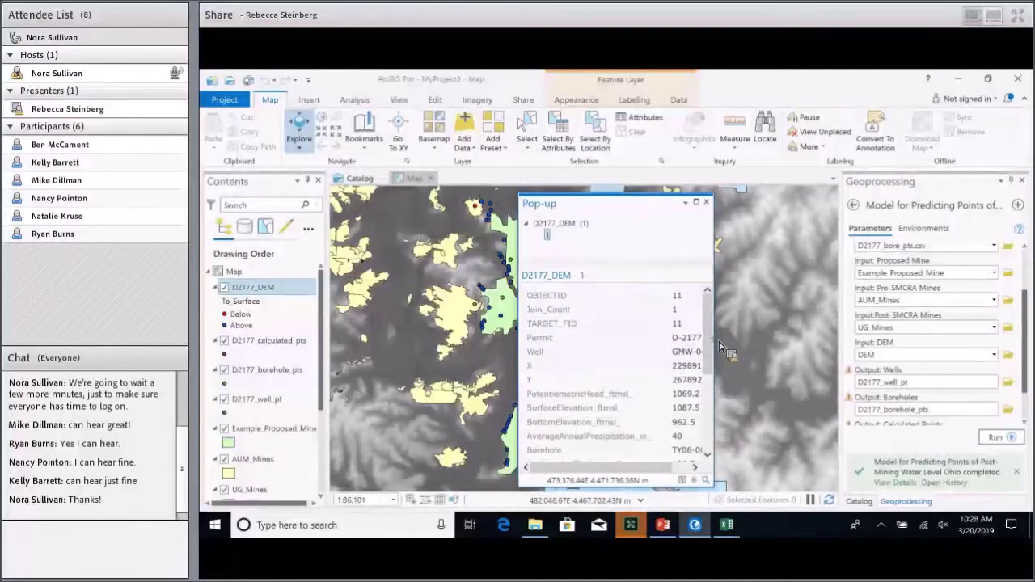
drag(713, 356, 792, 357)
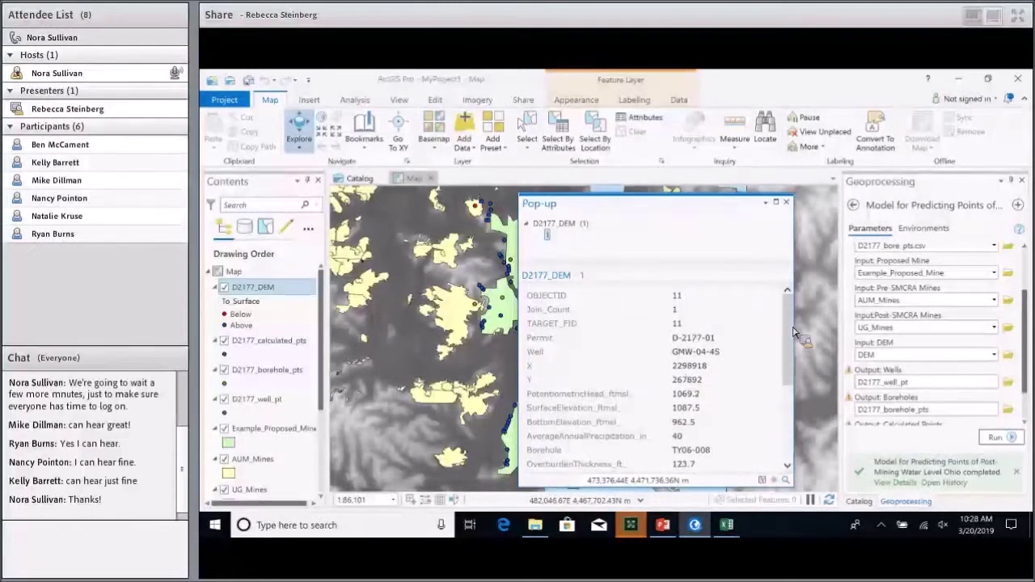
drag(790, 330, 789, 416)
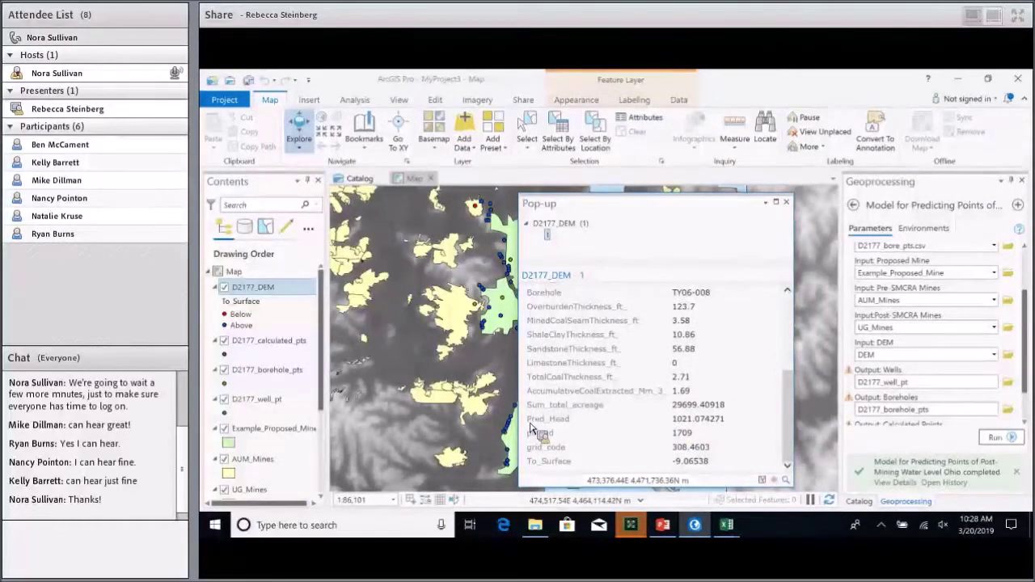
Highlight the Pred_Head and To_Surface rows in the point's results, view the pop-up at full size and close it
drag(682, 429, 729, 426)
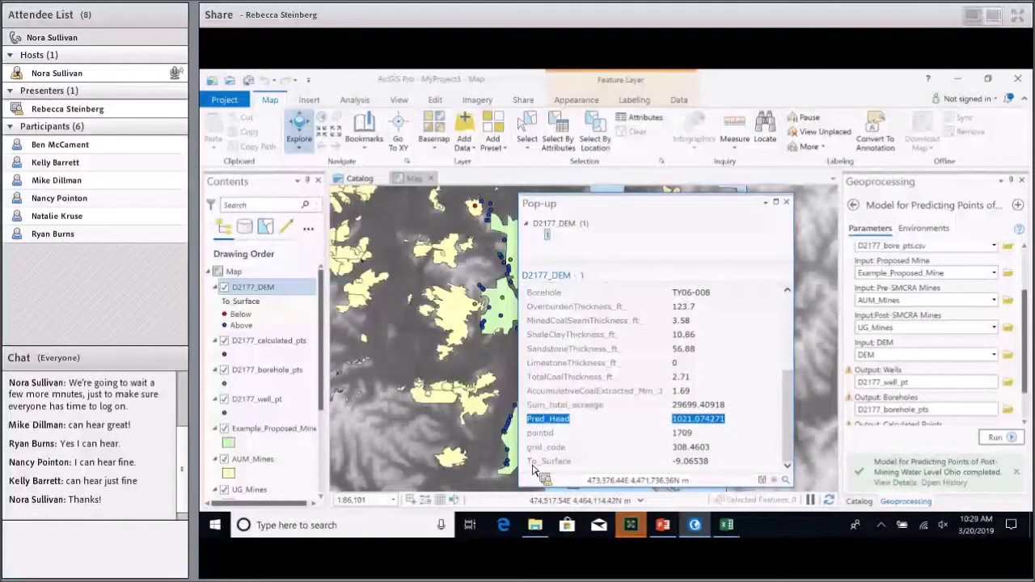
drag(533, 468, 731, 475)
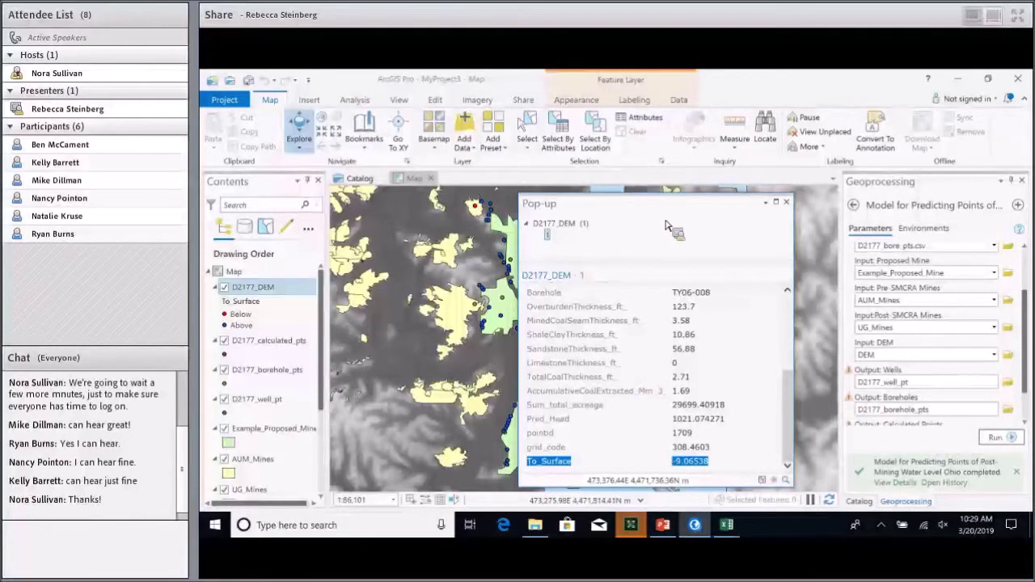
click(778, 203)
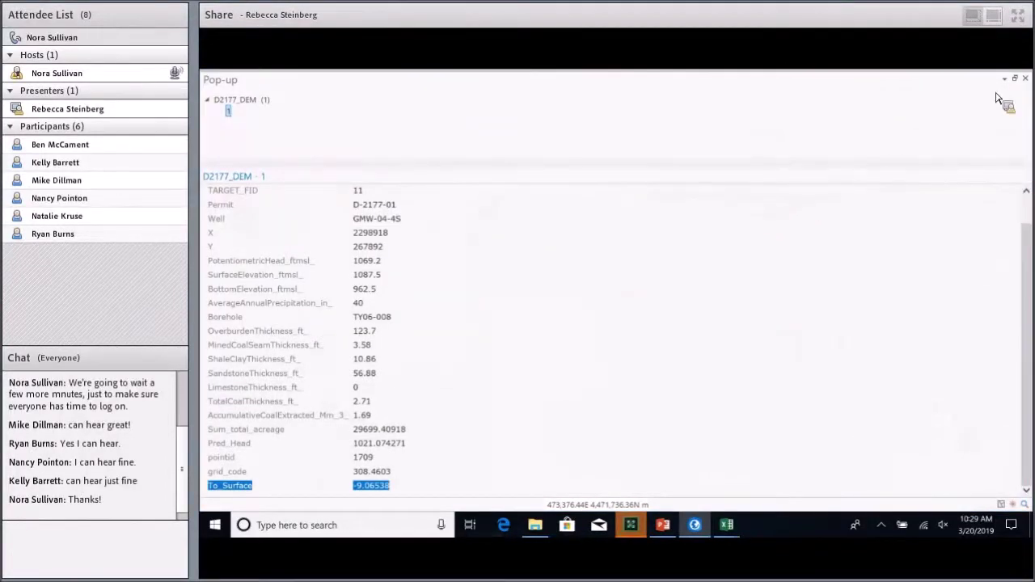
click(1025, 79)
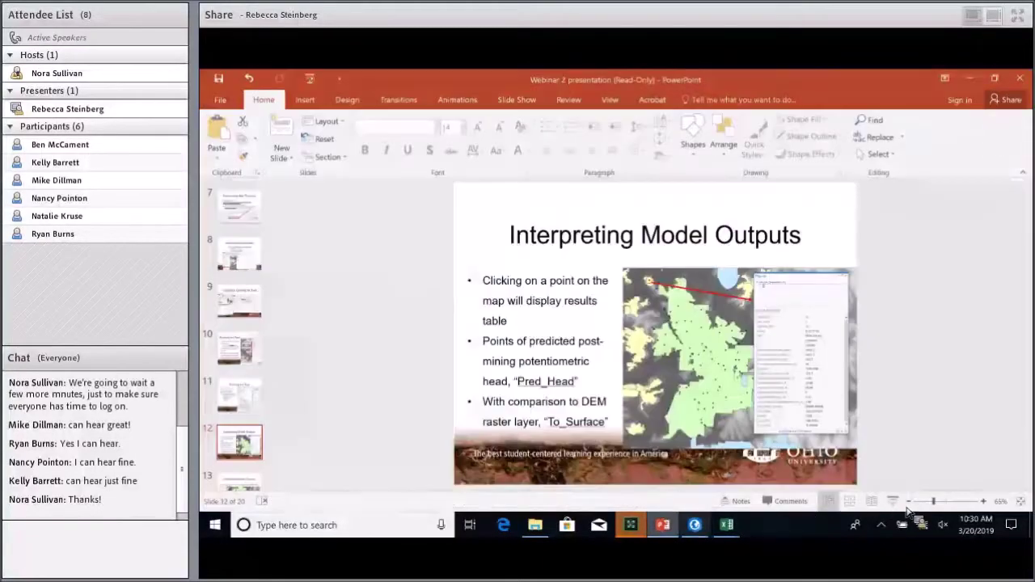
Resume the PowerPoint slide show from the Interpreting Model Outputs slide
click(905, 507)
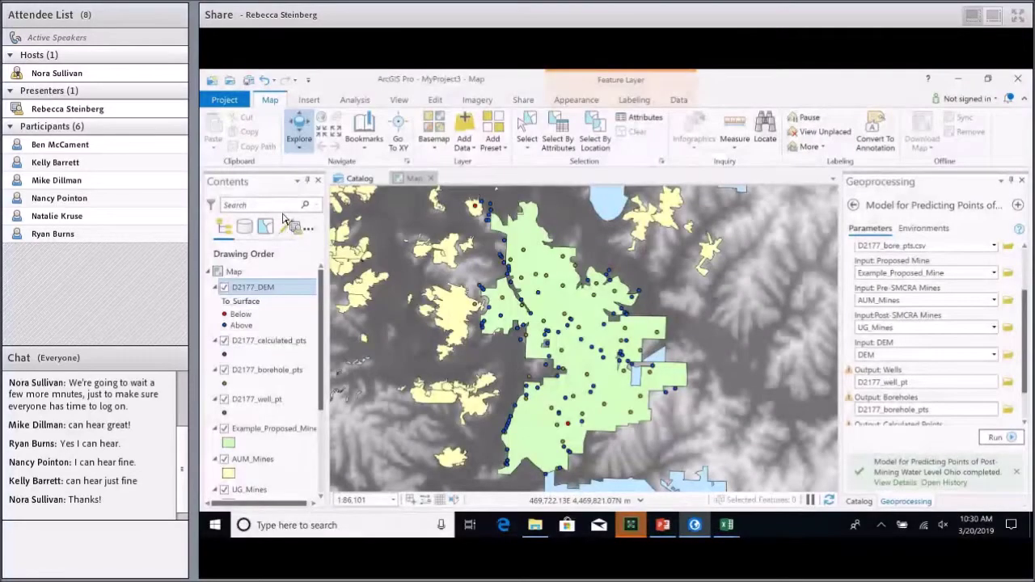
Switch back to ArcGIS Pro, open the D2177_DEM attribute table, close the Geoprocessing pane and narrow the Catalog pane to widen the table
right_click(267, 296)
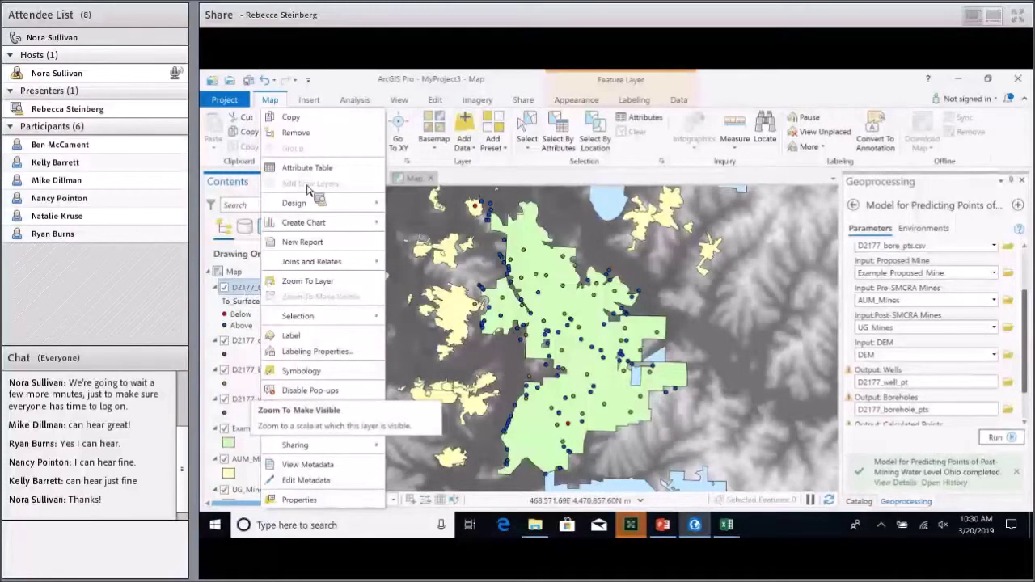
click(351, 177)
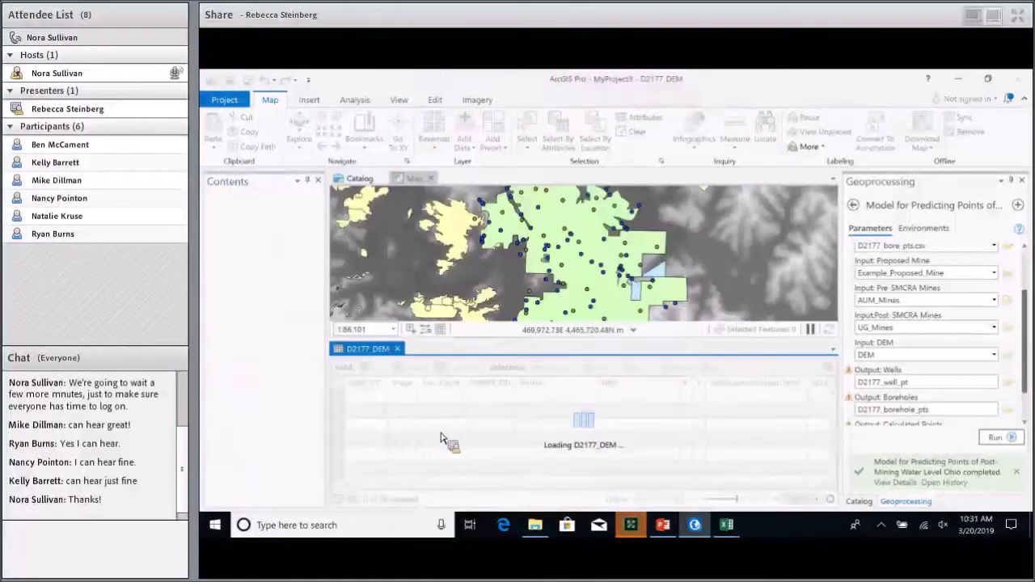
click(1022, 181)
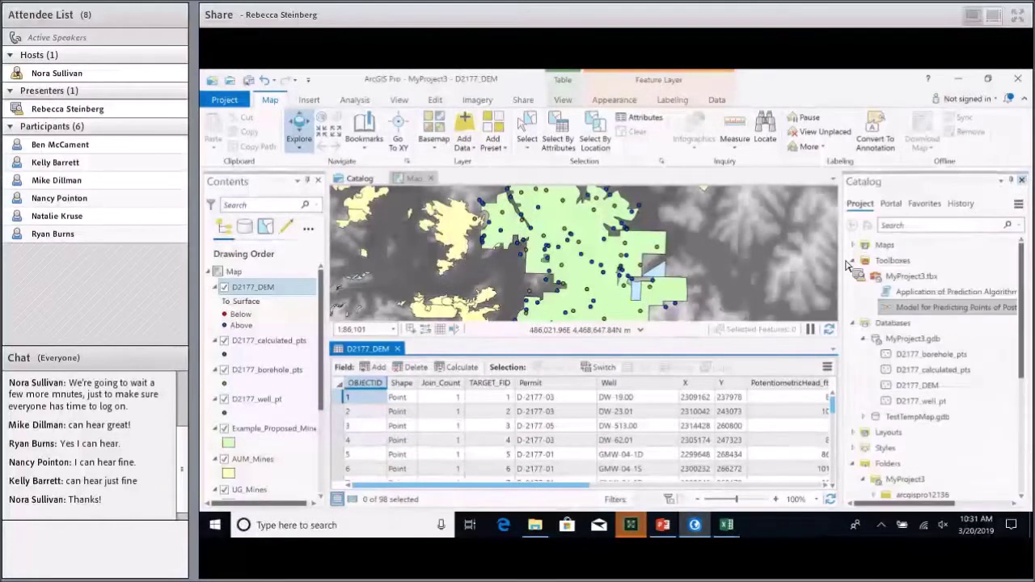
drag(851, 270, 346, 405)
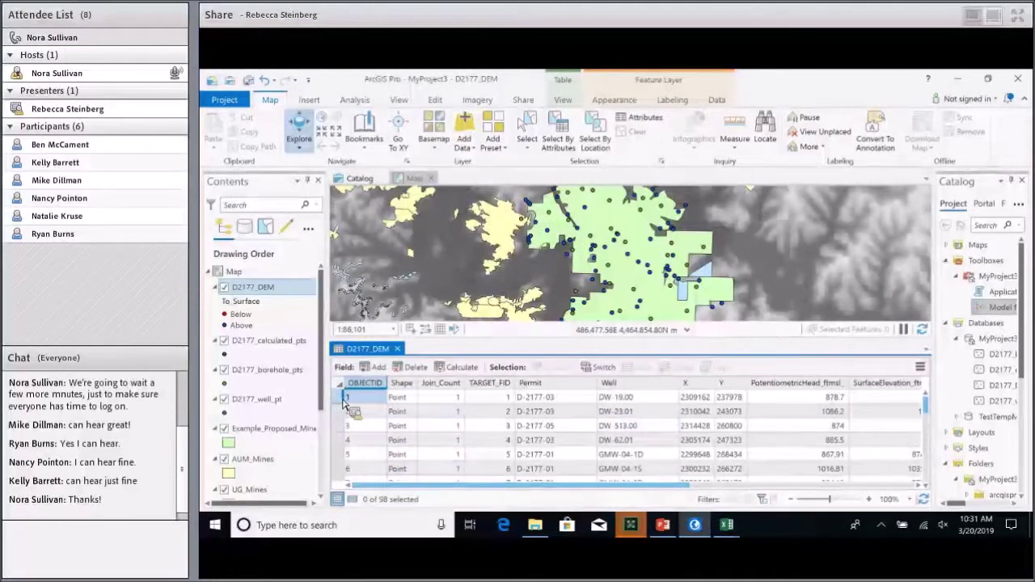
Select the first D2177_DEM record, give the map more height than the table, zoom to the record's point and view its further attribute fields
click(346, 400)
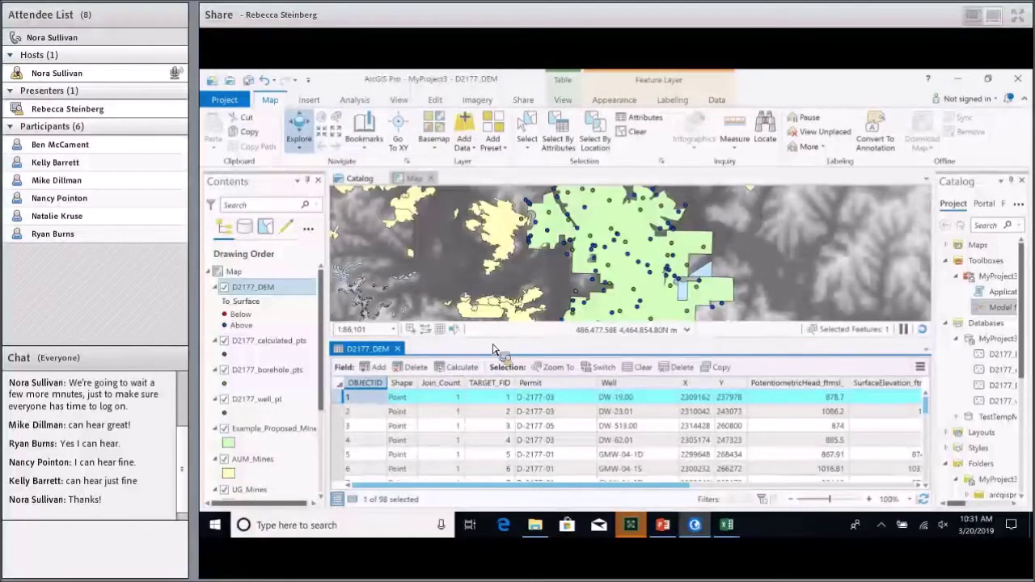
drag(493, 344, 484, 437)
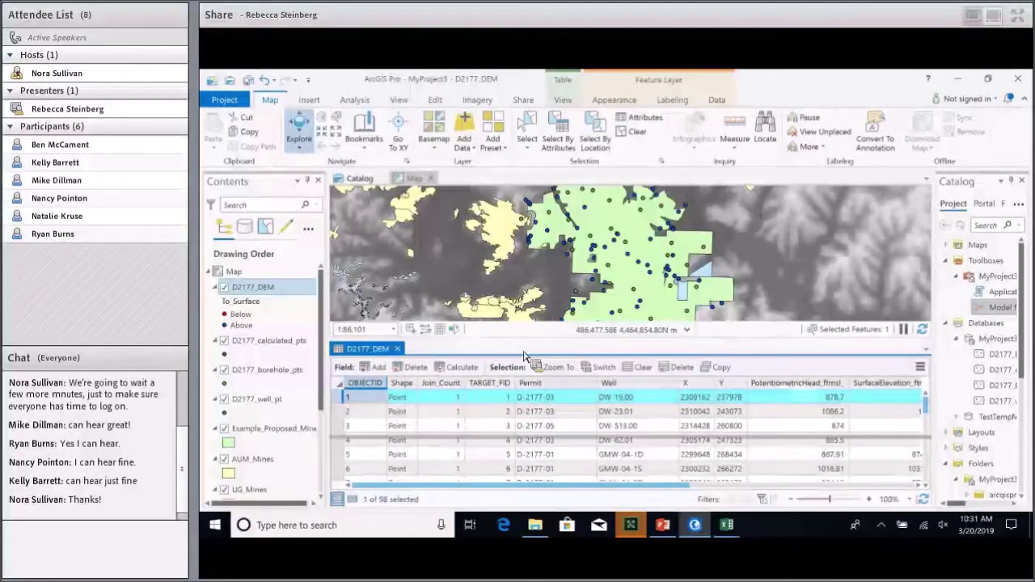
scroll(527, 358, down, 1)
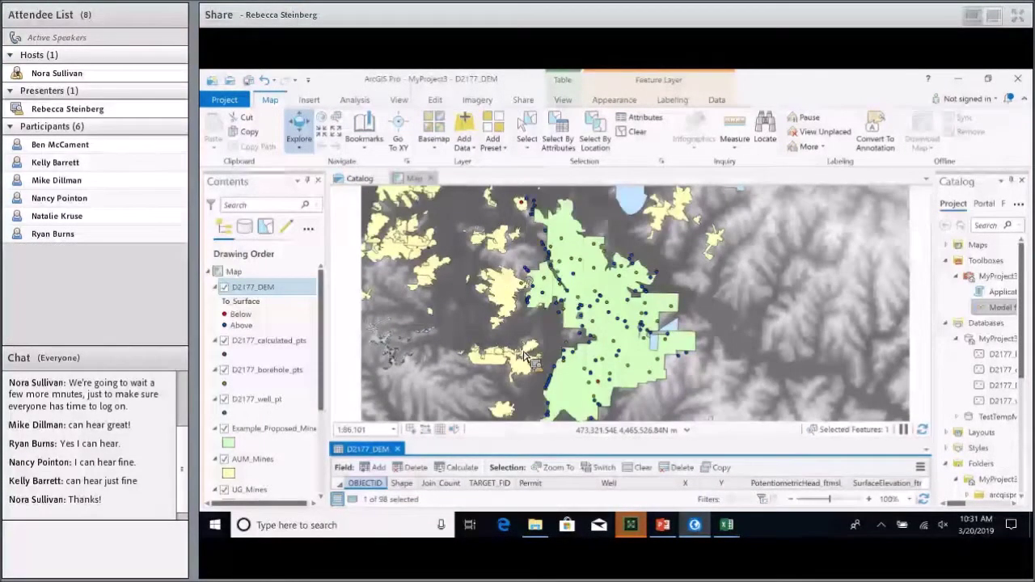
scroll(530, 358, down, 1)
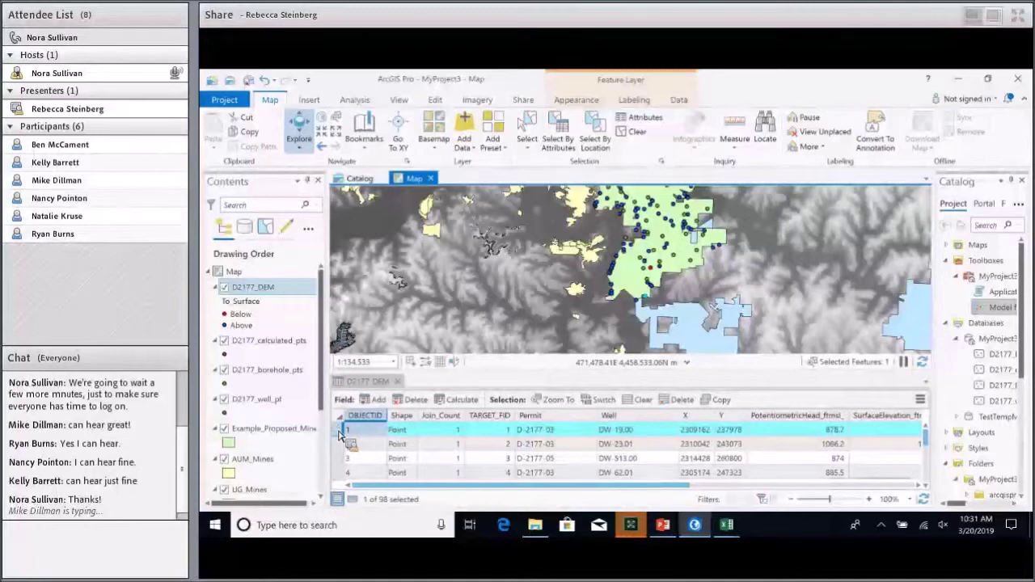
double_click(340, 435)
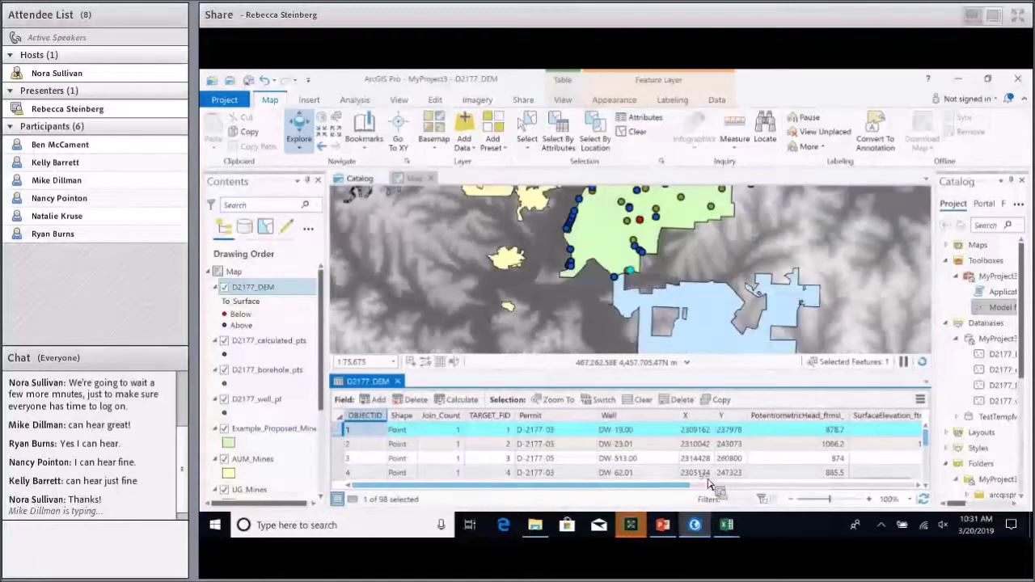
click(919, 485)
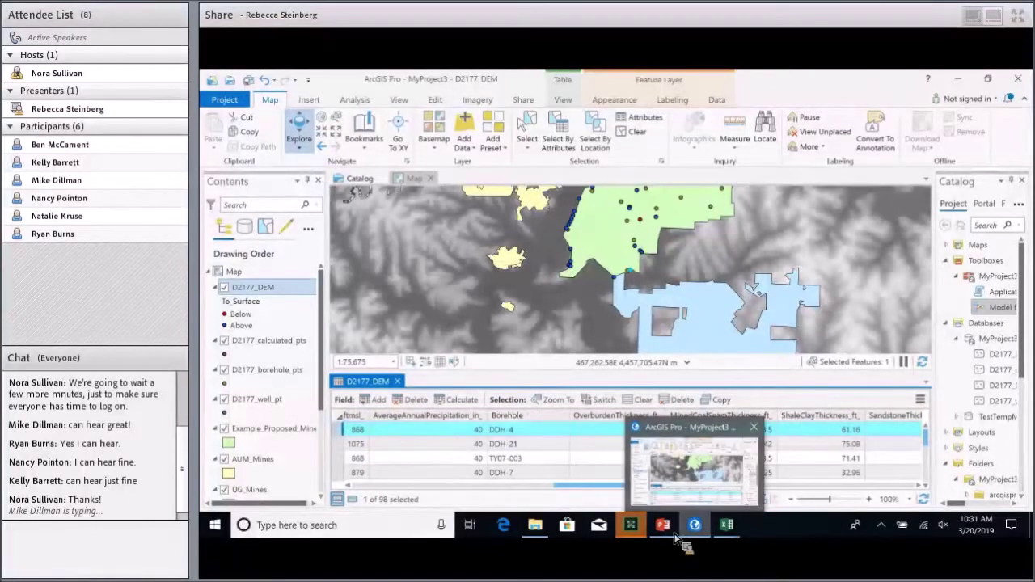
Switch to the PowerPoint presentation, resume the slide show from the attribute table slide and advance to the Model Test D-2177 map
mouse_move(665, 544)
click(662, 469)
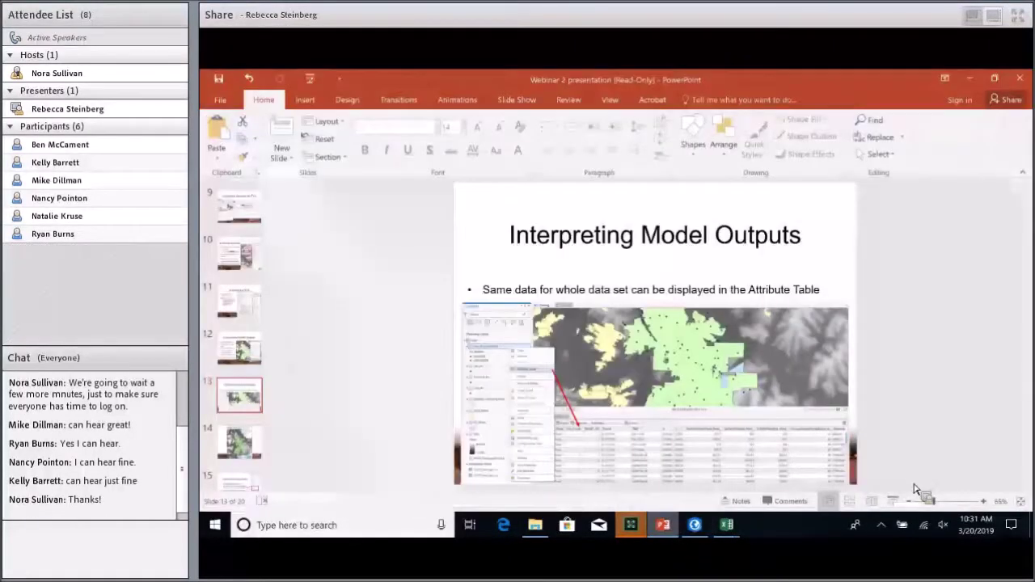
click(907, 499)
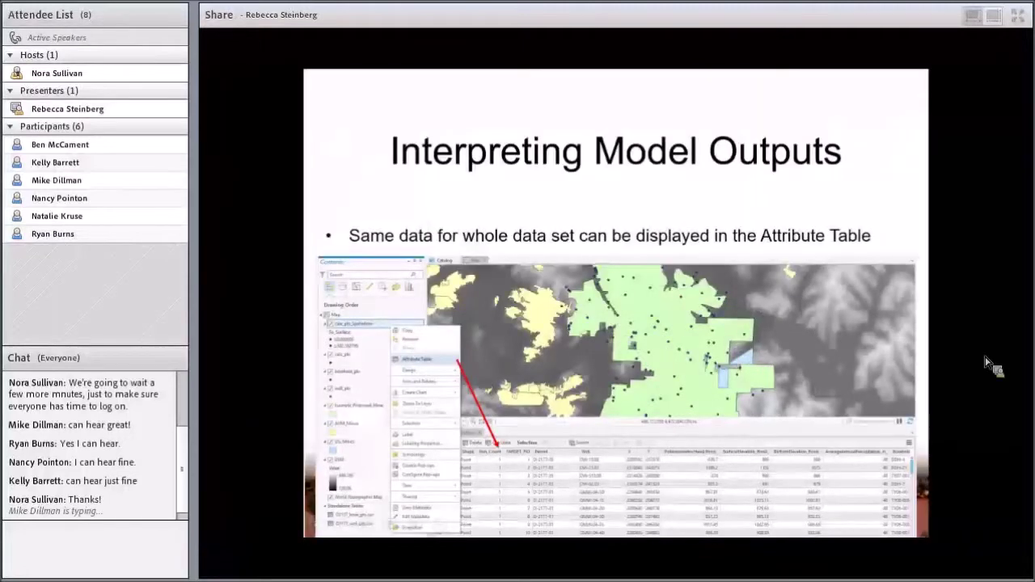
key(Right)
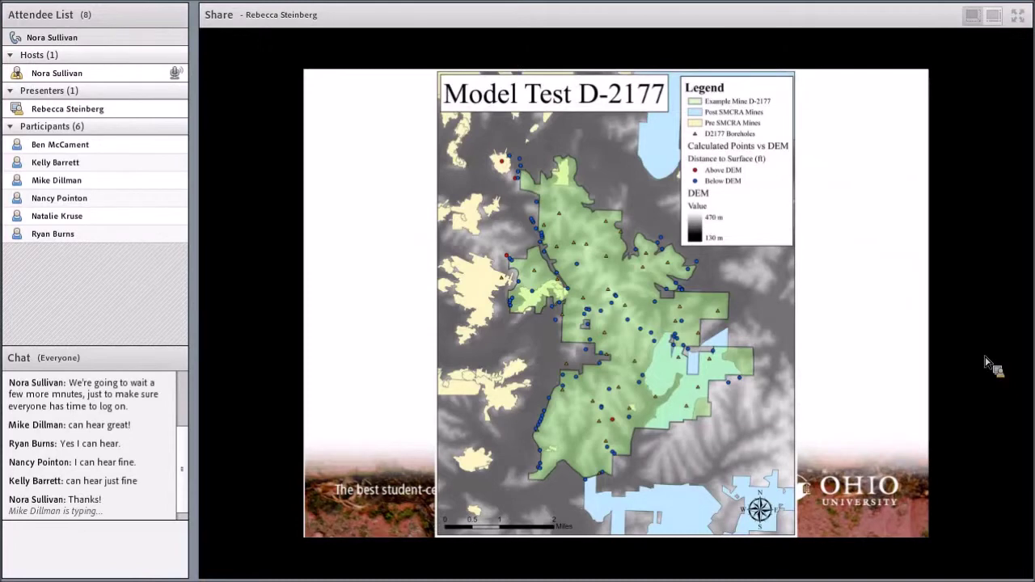